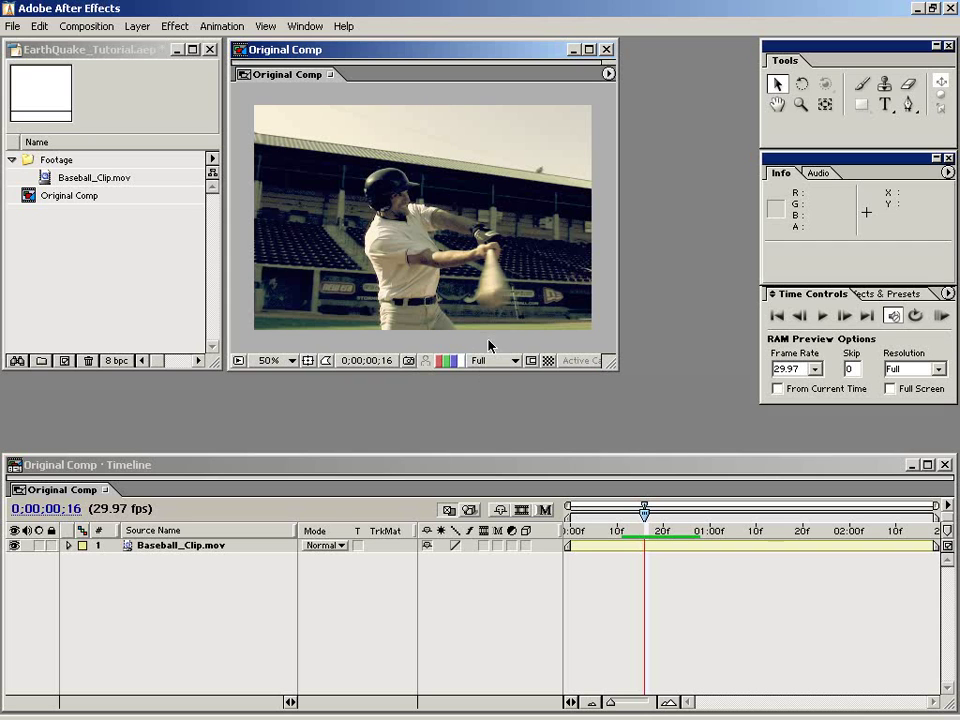
- Scrub the current-time indicator back to frame 0;00;00;14, just before bat impact
{"action": "mouse_move", "coordinate": [645, 513]}
{"action": "left_mouse_down"}
{"action": "mouse_move", "coordinate": [622, 531]}
{"action": "mouse_move", "coordinate": [701, 527]}
{"action": "mouse_move", "coordinate": [615, 553]}
{"action": "mouse_move", "coordinate": [568, 553]}
{"action": "mouse_move", "coordinate": [797, 549]}
{"action": "mouse_move", "coordinate": [594, 537]}
{"action": "mouse_move", "coordinate": [649, 522]}
{"action": "mouse_move", "coordinate": [634, 510]}
{"action": "mouse_move", "coordinate": [769, 508]}
{"action": "mouse_move", "coordinate": [700, 508]}
{"action": "mouse_move", "coordinate": [660, 522]}
{"action": "mouse_move", "coordinate": [739, 529]}
{"action": "mouse_move", "coordinate": [656, 534]}
{"action": "mouse_move", "coordinate": [643, 516]}
{"action": "mouse_move", "coordinate": [628, 540]}
{"action": "mouse_move", "coordinate": [653, 533]}
{"action": "mouse_move", "coordinate": [635, 527]}
{"action": "left_mouse_up"}
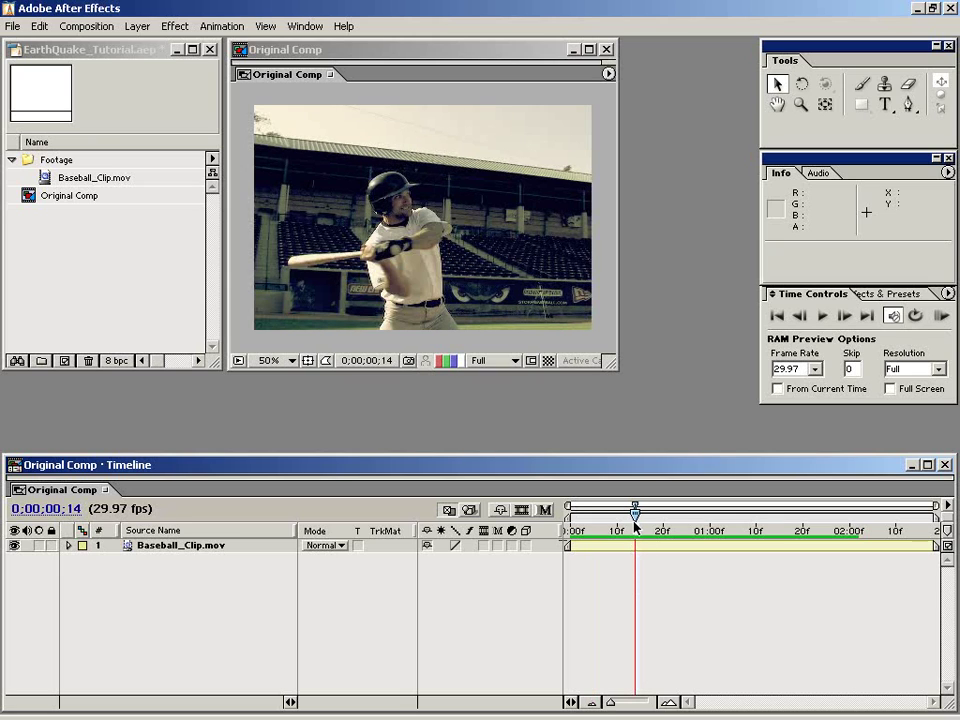
- Add Position keyframes on Baseball_Clip.mov at frame 14 and at 01:01
{"action": "left_click", "coordinate": [68, 545]}
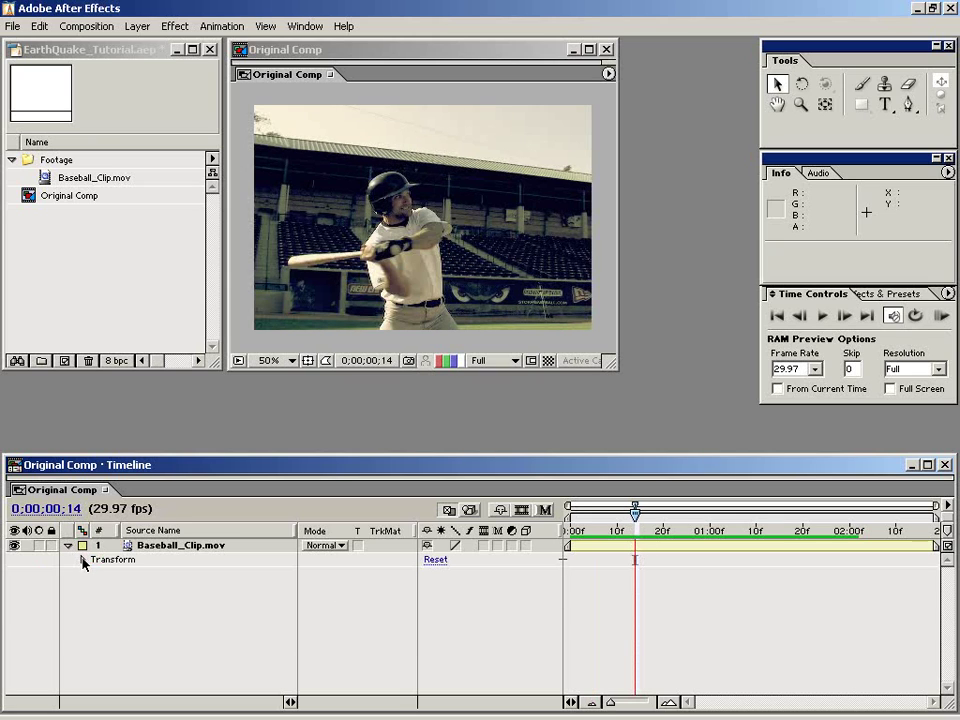
{"action": "left_click", "coordinate": [82, 559]}
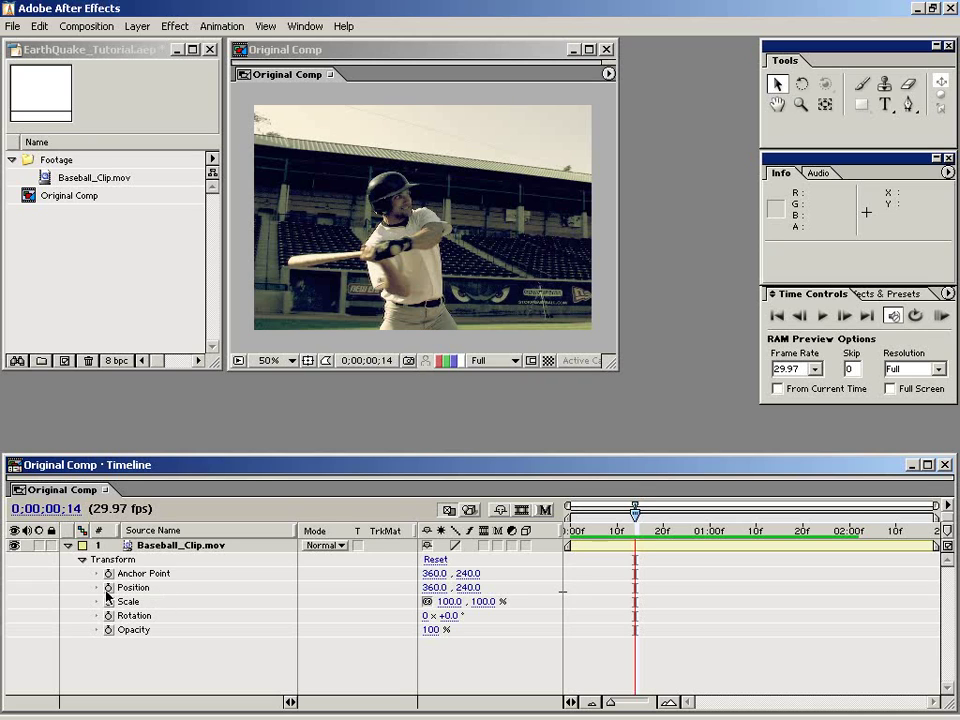
{"action": "left_click", "coordinate": [108, 588]}
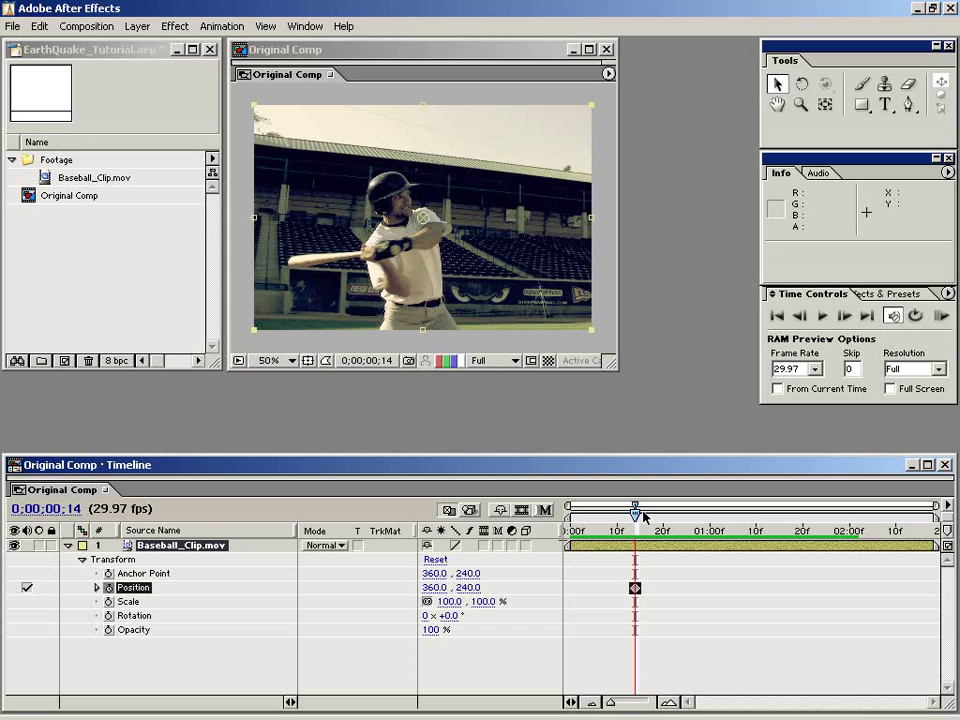
{"action": "left_click_drag", "start_coordinate": [634, 530], "coordinate": [722, 519]}
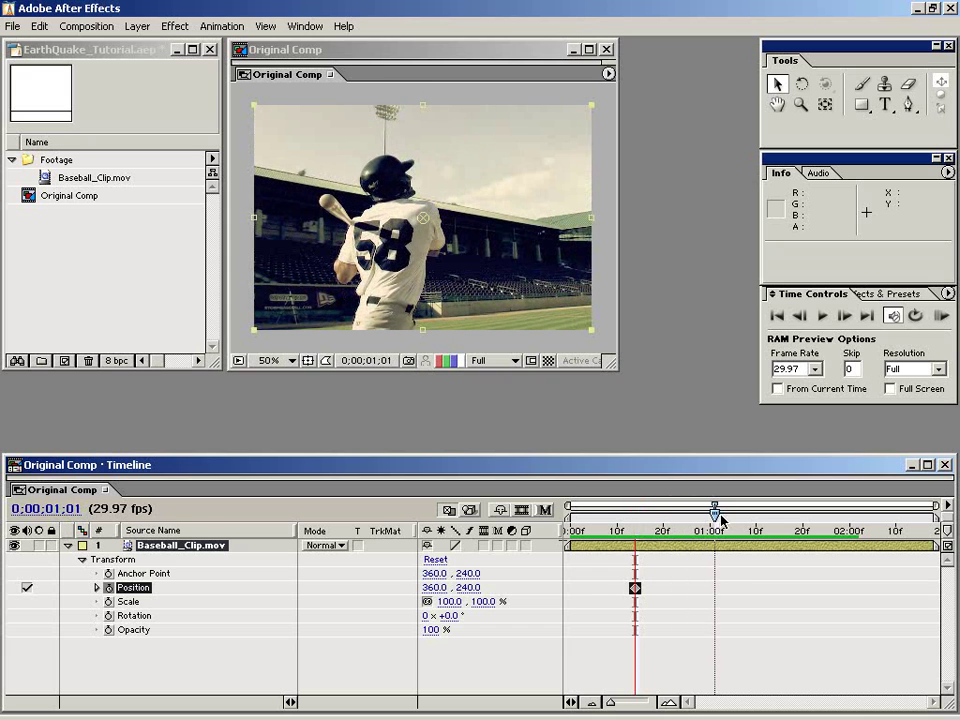
{"action": "left_click", "coordinate": [27, 588]}
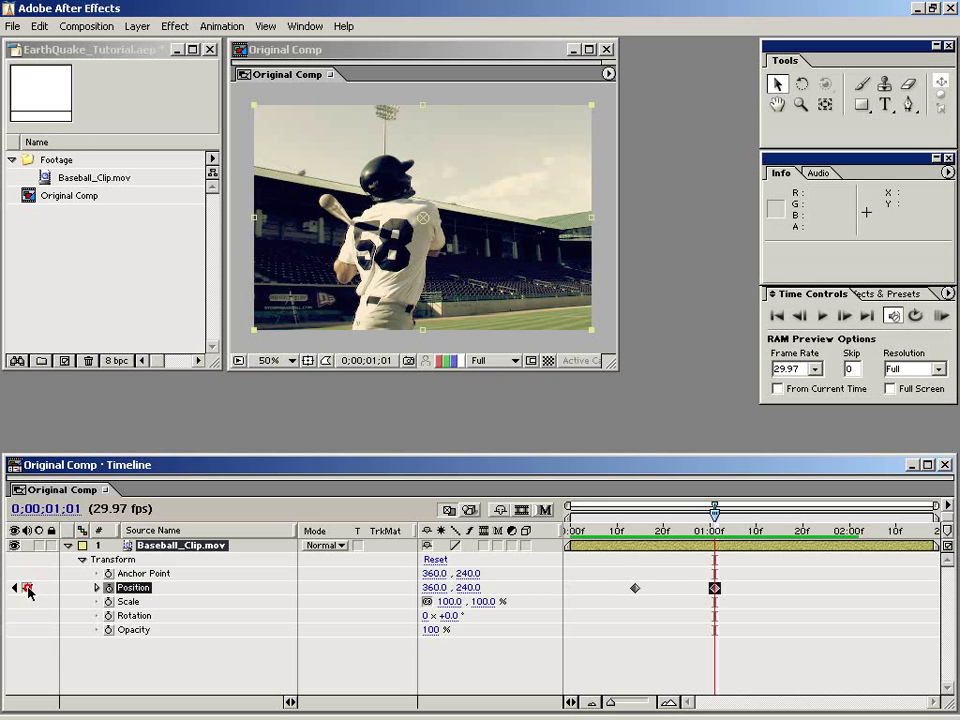
- Scrub between the two keyframes and return the time marker to frame 14
{"action": "left_click", "coordinate": [701, 532]}
{"action": "mouse_move", "coordinate": [701, 532]}
{"action": "left_mouse_down"}
{"action": "mouse_move", "coordinate": [636, 535]}
{"action": "mouse_move", "coordinate": [713, 537]}
{"action": "mouse_move", "coordinate": [634, 541]}
{"action": "left_mouse_up"}
{"action": "left_click", "coordinate": [707, 640]}
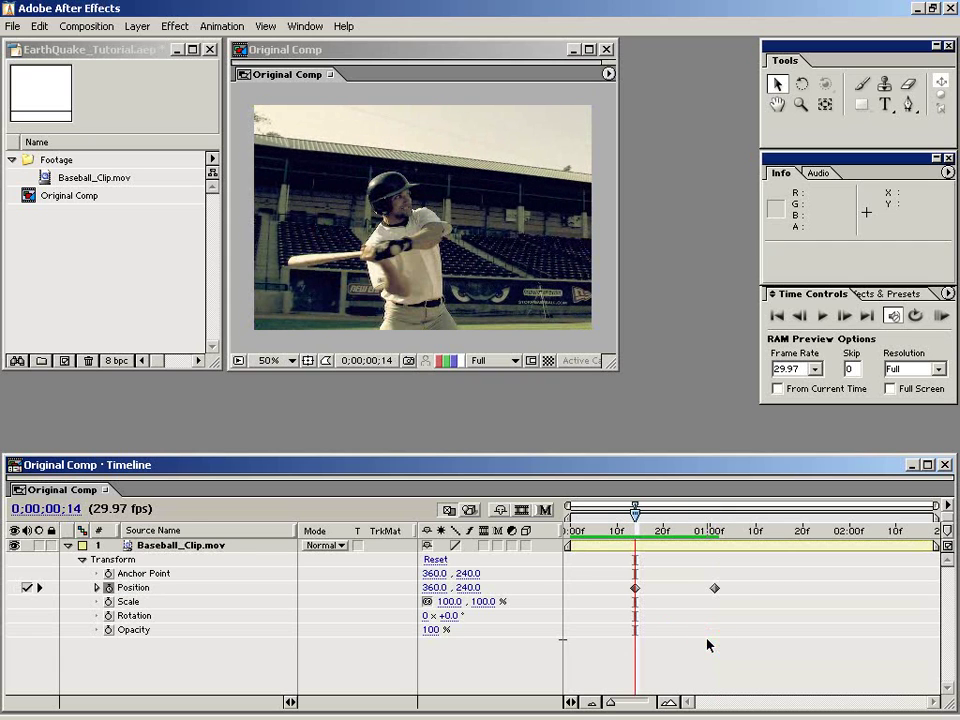
{"action": "left_click", "coordinate": [307, 27]}
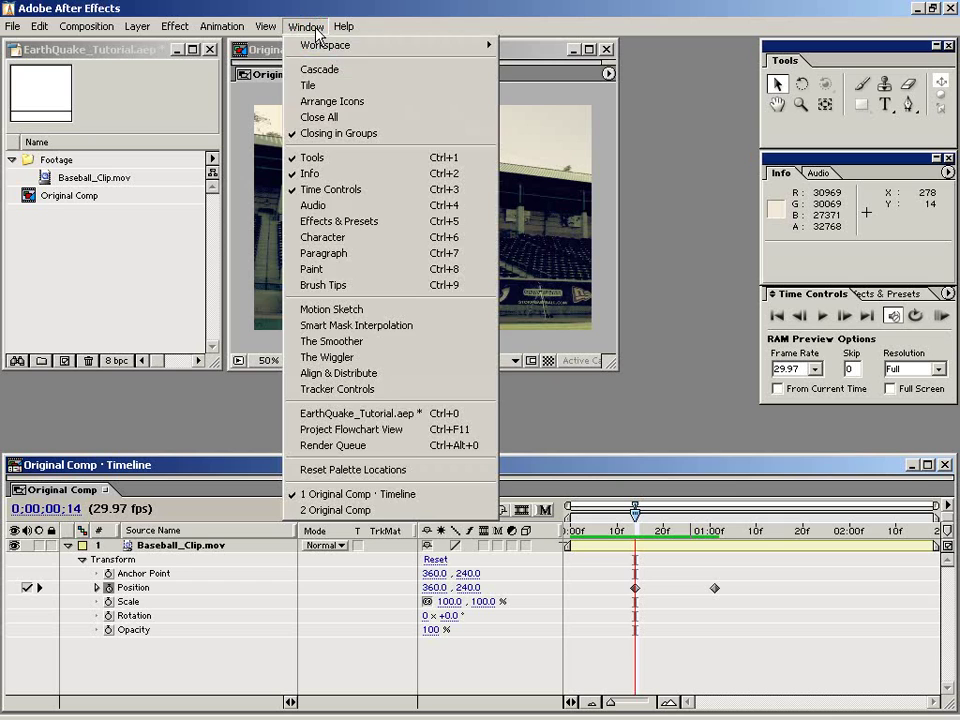
- Dock The Wiggler beside the Project panel and select both Position keyframes
{"action": "left_click", "coordinate": [405, 358]}
{"action": "mouse_move", "coordinate": [484, 58]}
{"action": "left_mouse_down"}
{"action": "mouse_move", "coordinate": [175, 143]}
{"action": "mouse_move", "coordinate": [175, 190]}
{"action": "left_mouse_up"}
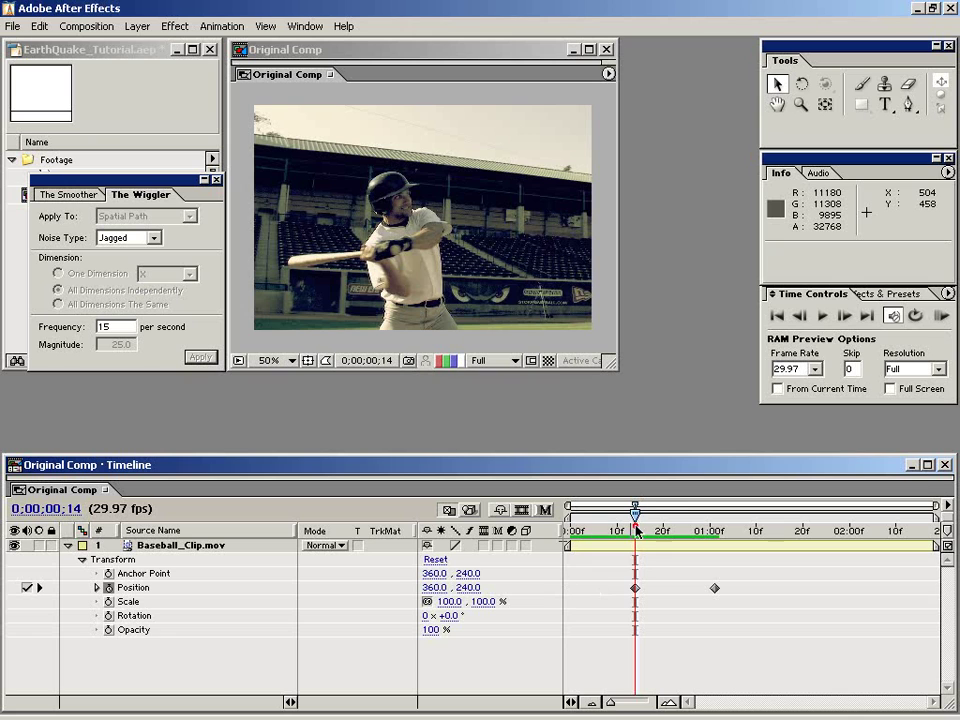
{"action": "mouse_move", "coordinate": [636, 530]}
{"action": "left_mouse_down"}
{"action": "mouse_move", "coordinate": [710, 530]}
{"action": "mouse_move", "coordinate": [635, 530]}
{"action": "left_mouse_up"}
{"action": "left_click_drag", "start_coordinate": [600, 586], "coordinate": [748, 598]}
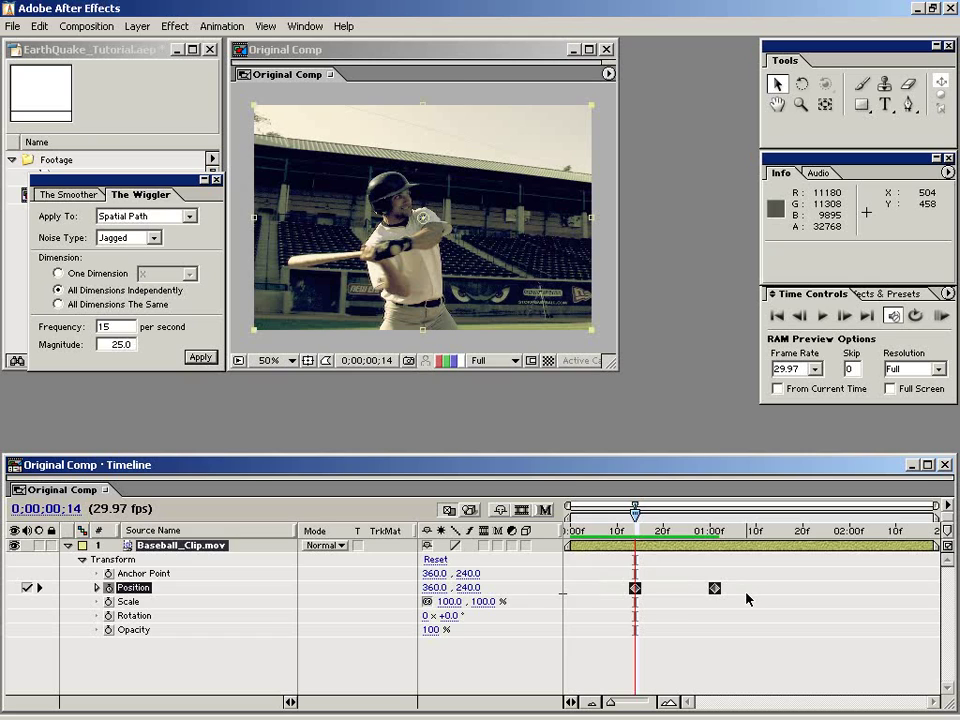
- Set The Wiggler to Jagged noise, frequency 15 and magnitude 25
{"action": "left_click", "coordinate": [130, 238]}
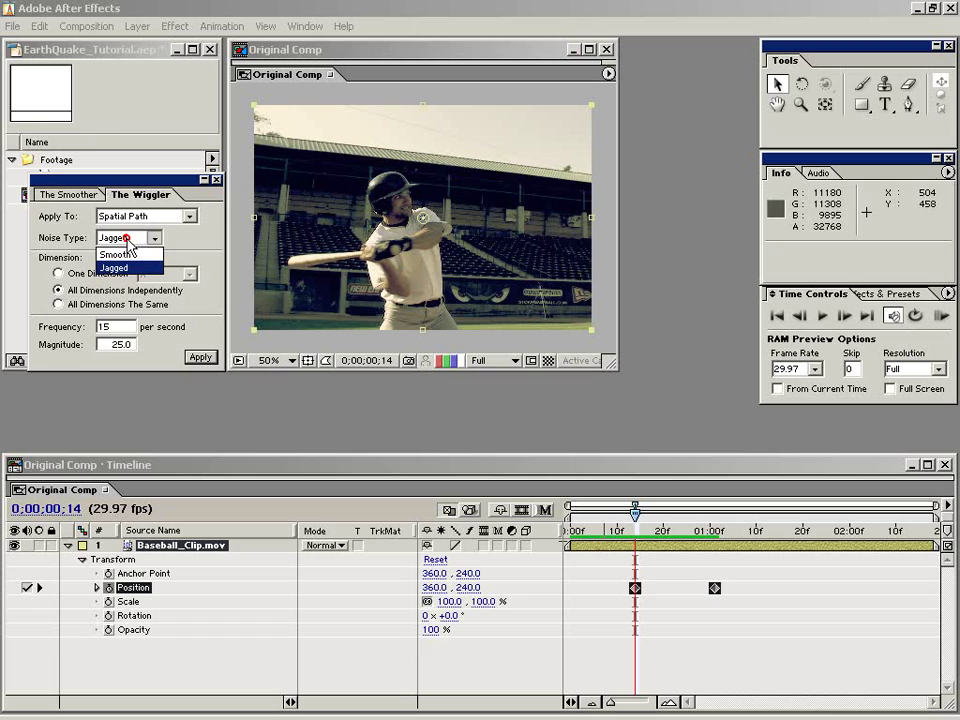
{"action": "left_click", "coordinate": [128, 268]}
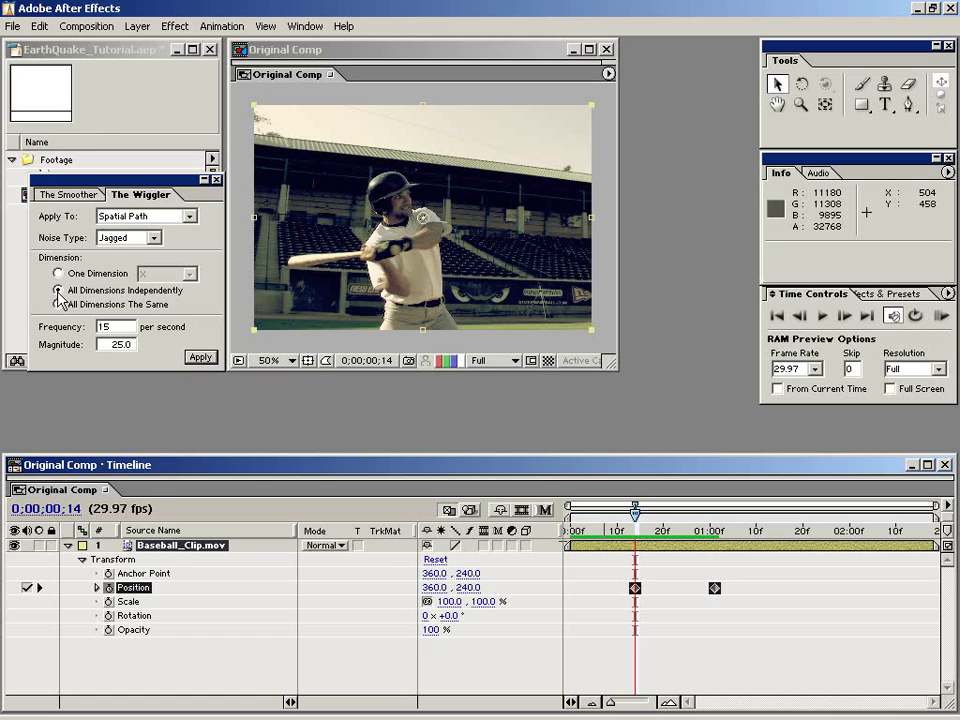
{"action": "double_click", "coordinate": [119, 326]}
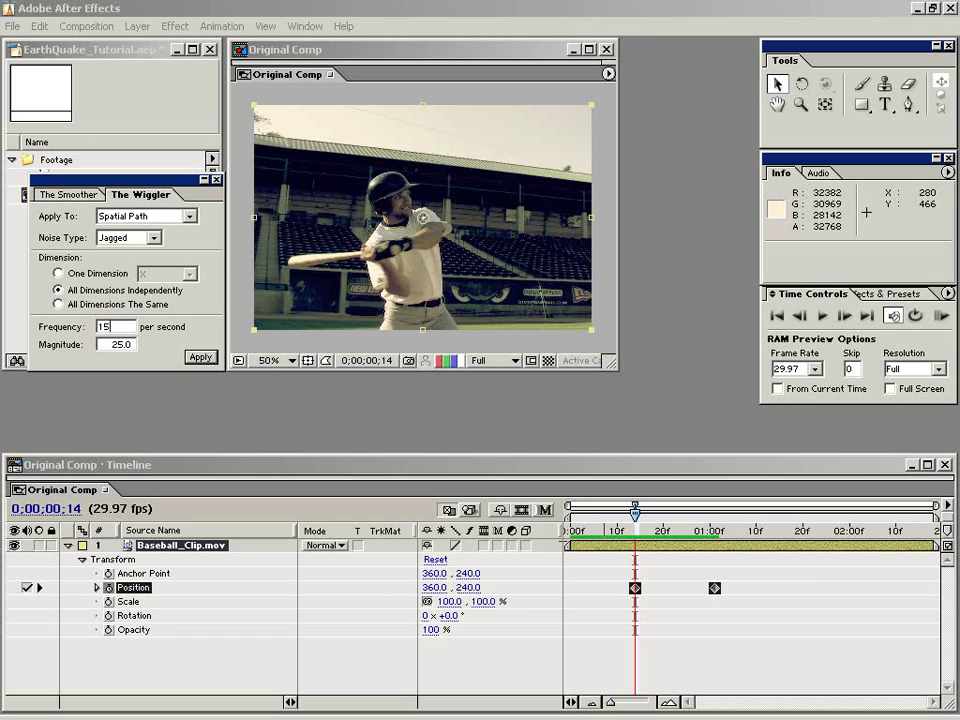
{"action": "left_click", "coordinate": [304, 275]}
{"action": "key", "text": "Tab"}
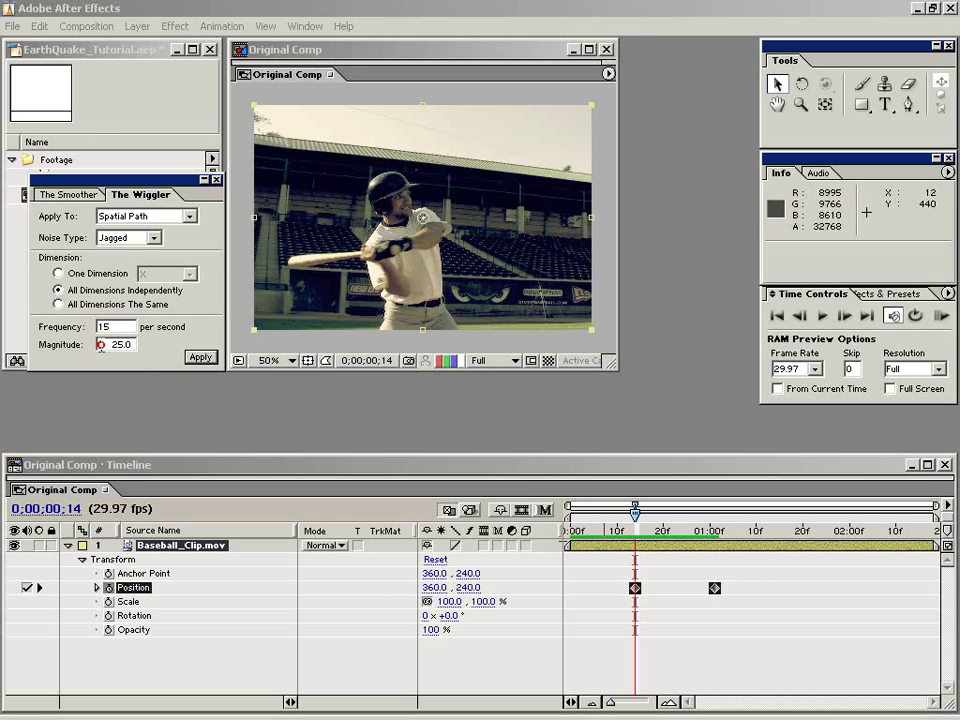
{"action": "type", "text": "25"}
{"action": "double_click", "coordinate": [110, 326]}
{"action": "left_click", "coordinate": [72, 346]}
- Apply The Wiggler to both Position keyframes, then undo it
{"action": "left_click_drag", "start_coordinate": [598, 583], "coordinate": [754, 597]}
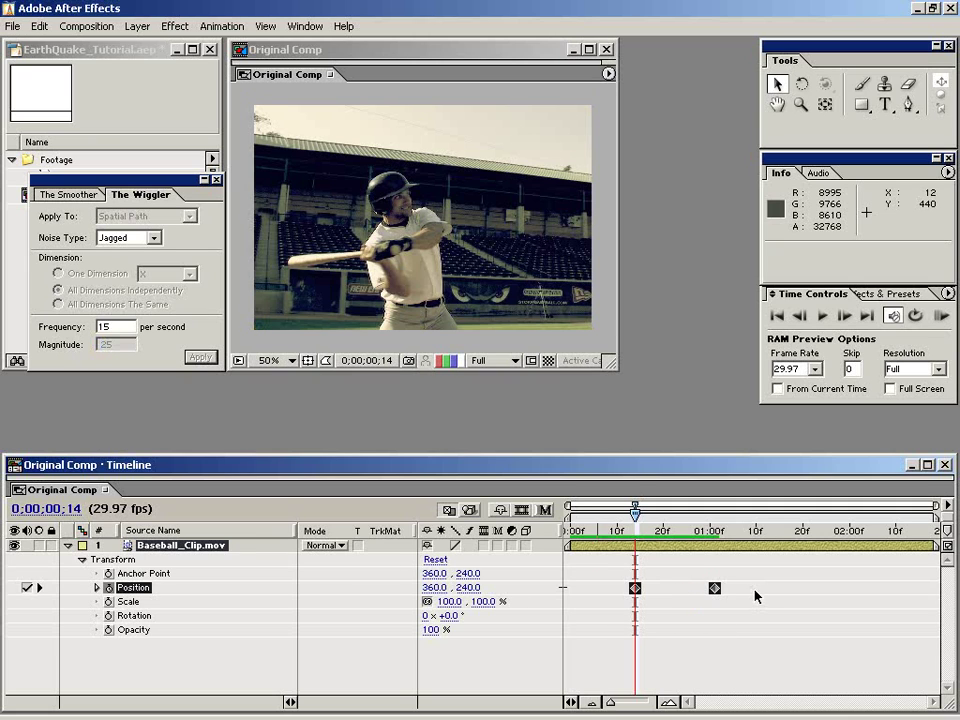
{"action": "left_click", "coordinate": [199, 358]}
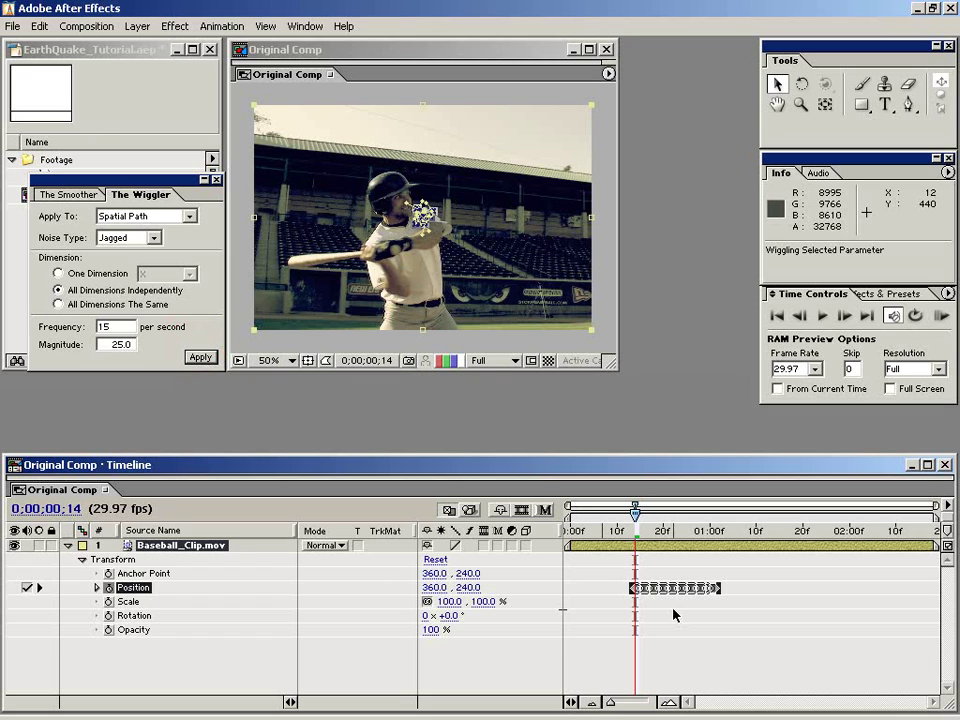
{"action": "key", "text": "ctrl+z"}
{"action": "left_click", "coordinate": [618, 603]}
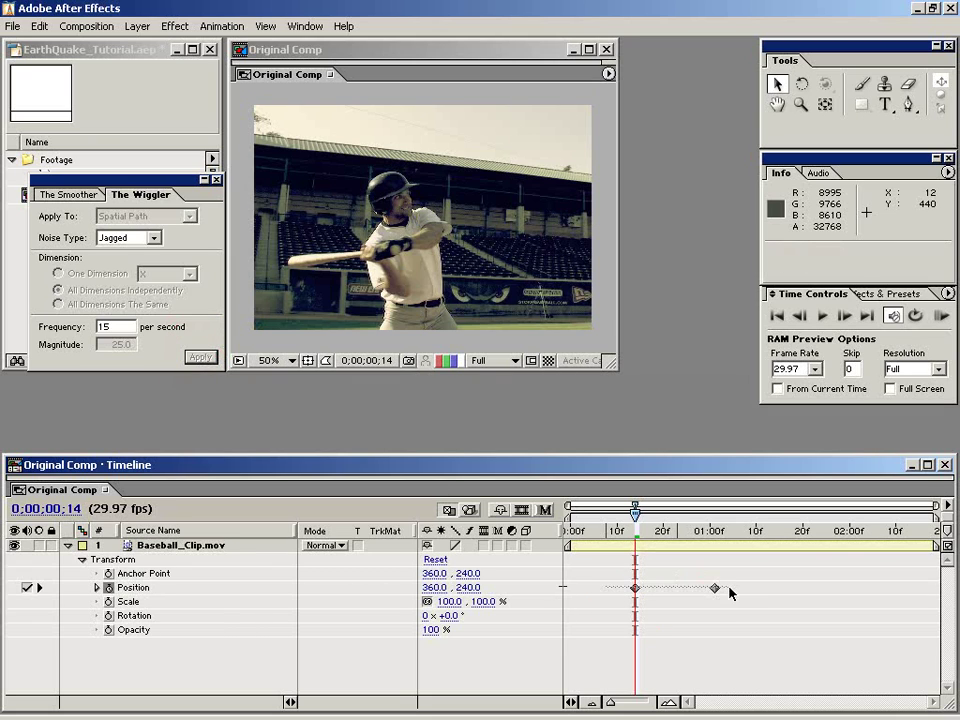
- Reselect both Position keyframes, reapply The Wiggler, and deselect
{"action": "mouse_move", "coordinate": [621, 590]}
{"action": "left_mouse_down"}
{"action": "mouse_move", "coordinate": [720, 600]}
{"action": "mouse_move", "coordinate": [744, 624]}
{"action": "left_mouse_up"}
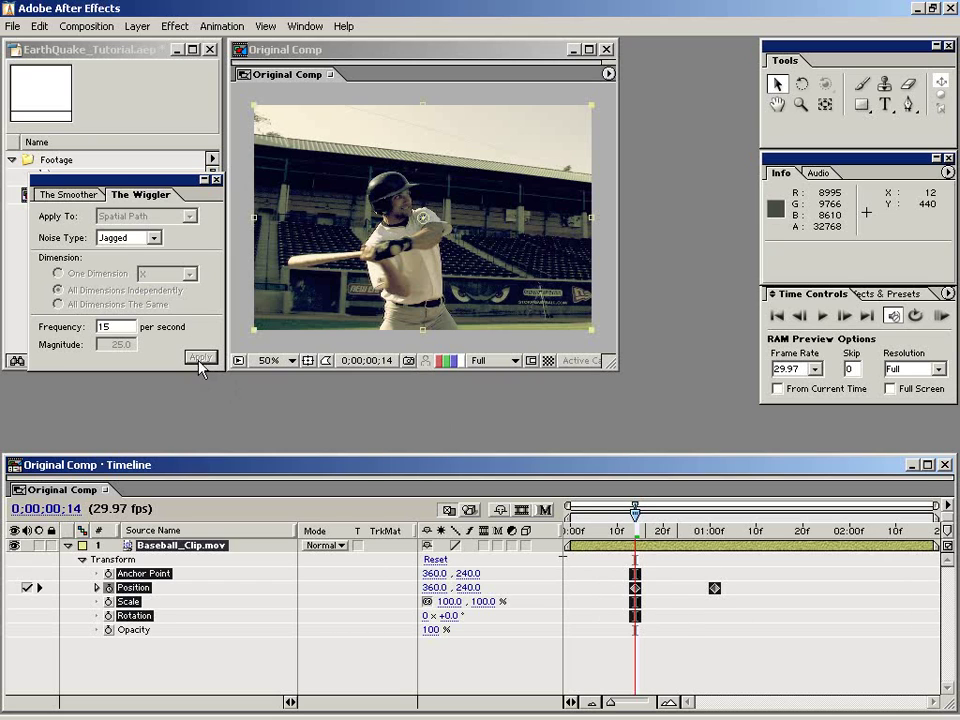
{"action": "left_click", "coordinate": [605, 583]}
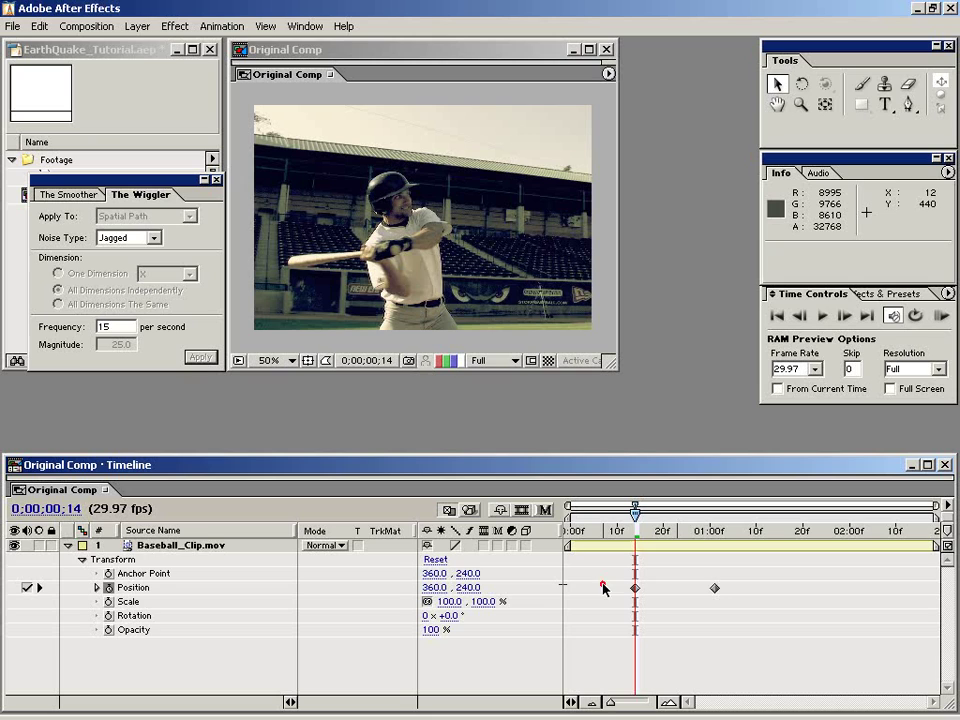
{"action": "left_click_drag", "start_coordinate": [603, 586], "coordinate": [762, 597]}
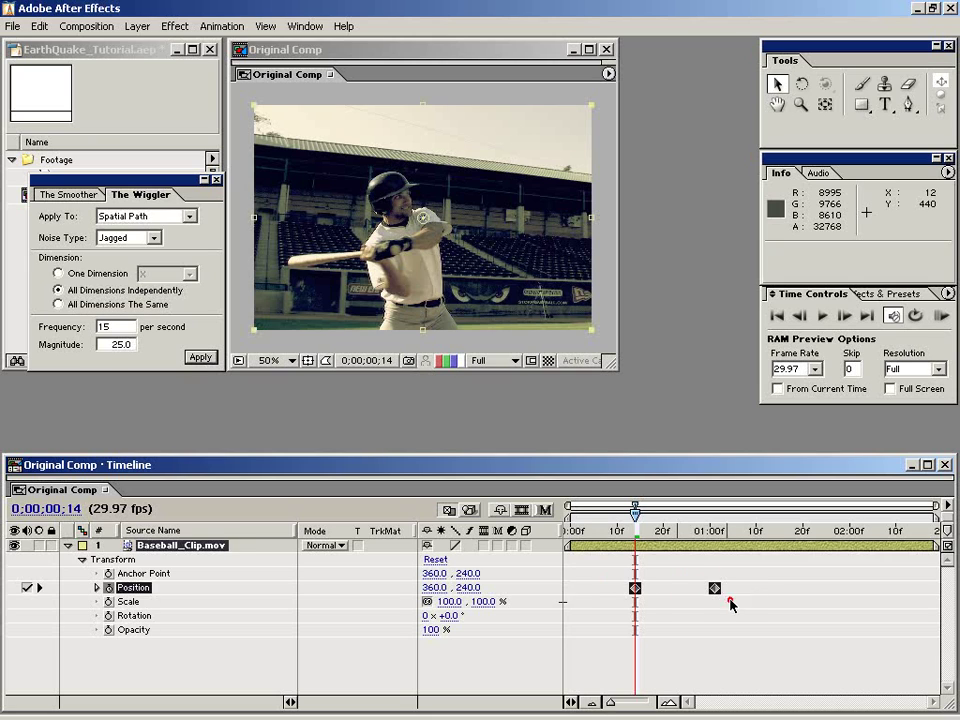
{"action": "left_click", "coordinate": [606, 602]}
{"action": "left_click_drag", "start_coordinate": [728, 592], "coordinate": [620, 580]}
{"action": "left_click", "coordinate": [200, 358]}
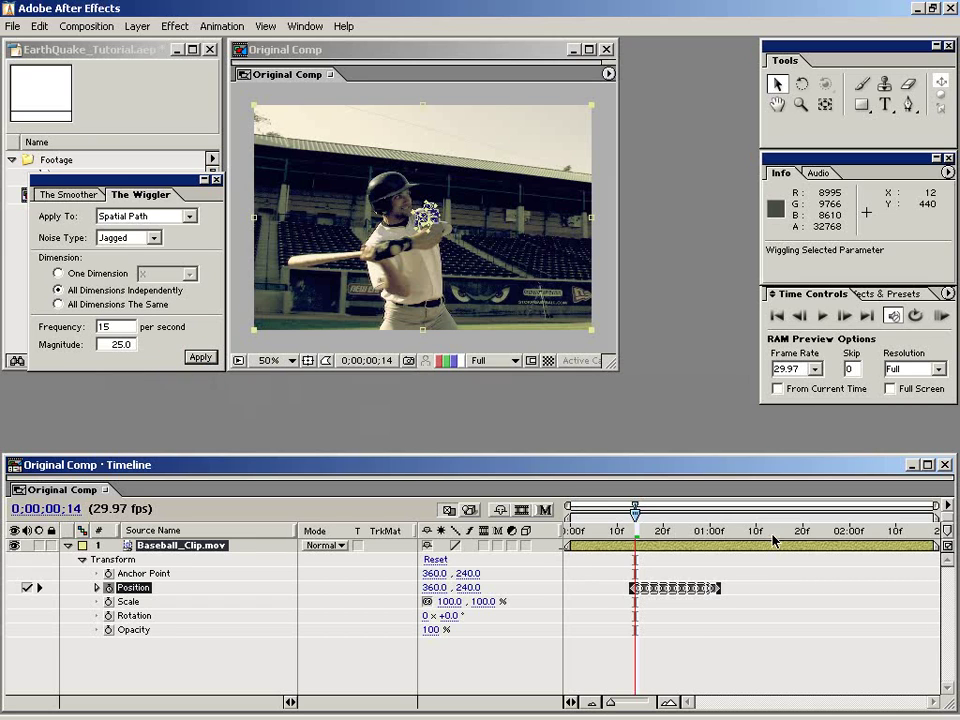
{"action": "left_click", "coordinate": [700, 628]}
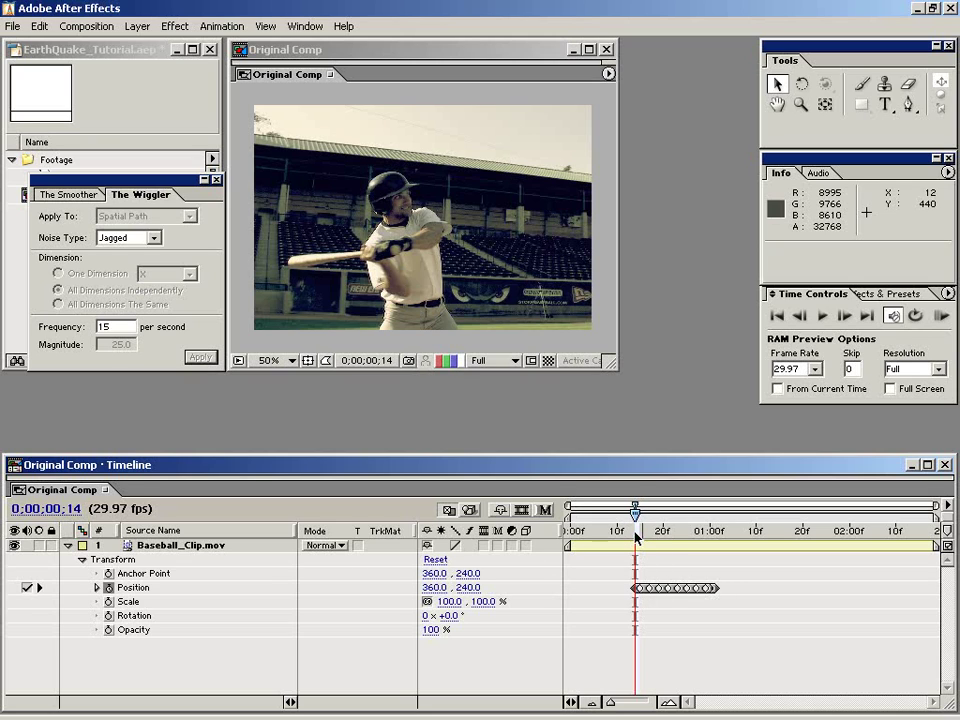
- Preview the shaking clip and zoom the timeline in on the wiggle keyframes
{"action": "left_click", "coordinate": [940, 316]}
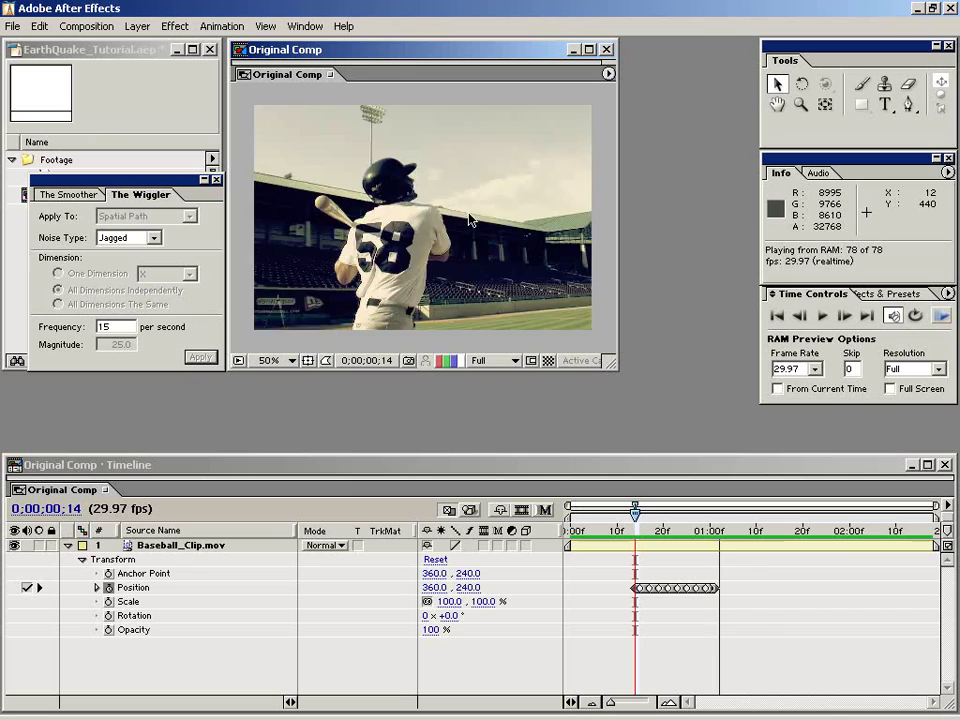
{"action": "left_click_drag", "start_coordinate": [630, 513], "coordinate": [697, 517]}
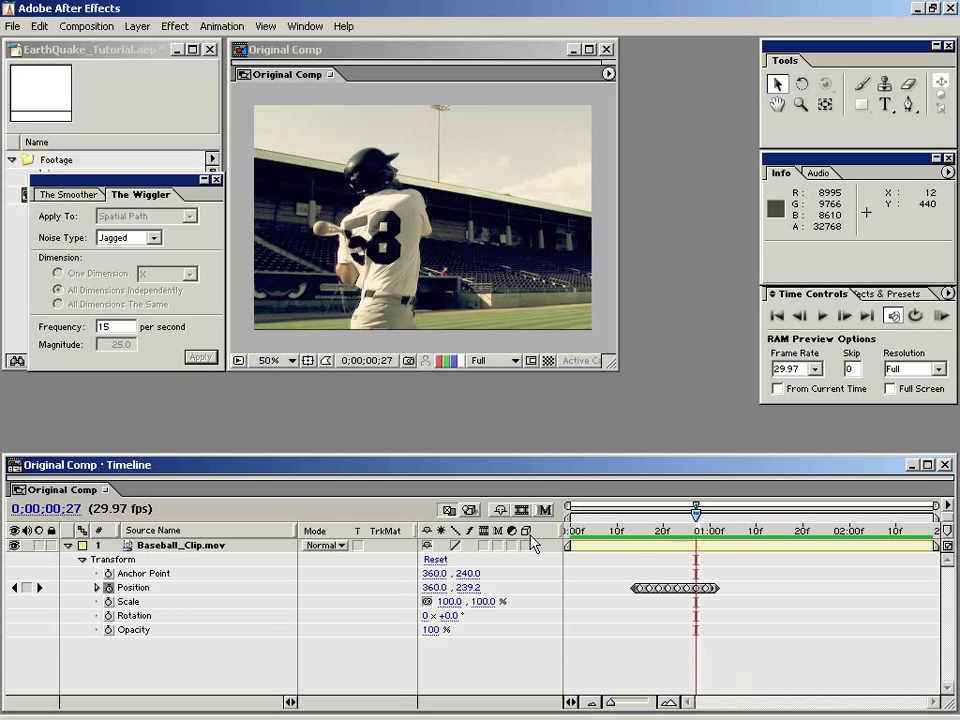
{"action": "left_click", "coordinate": [667, 703]}
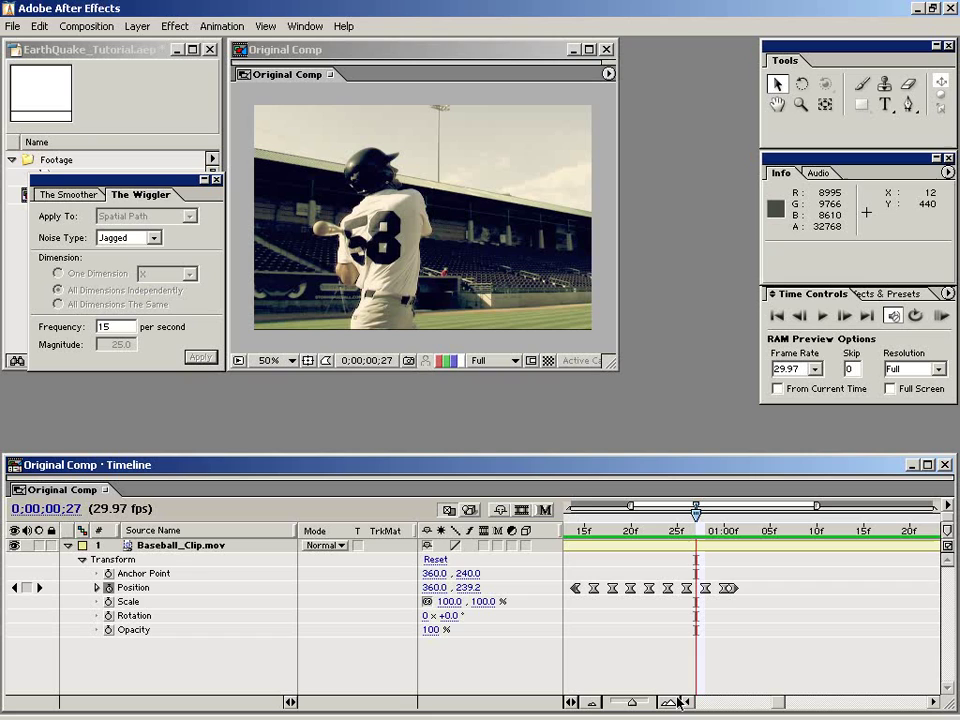
{"action": "left_click_drag", "start_coordinate": [774, 706], "coordinate": [769, 706]}
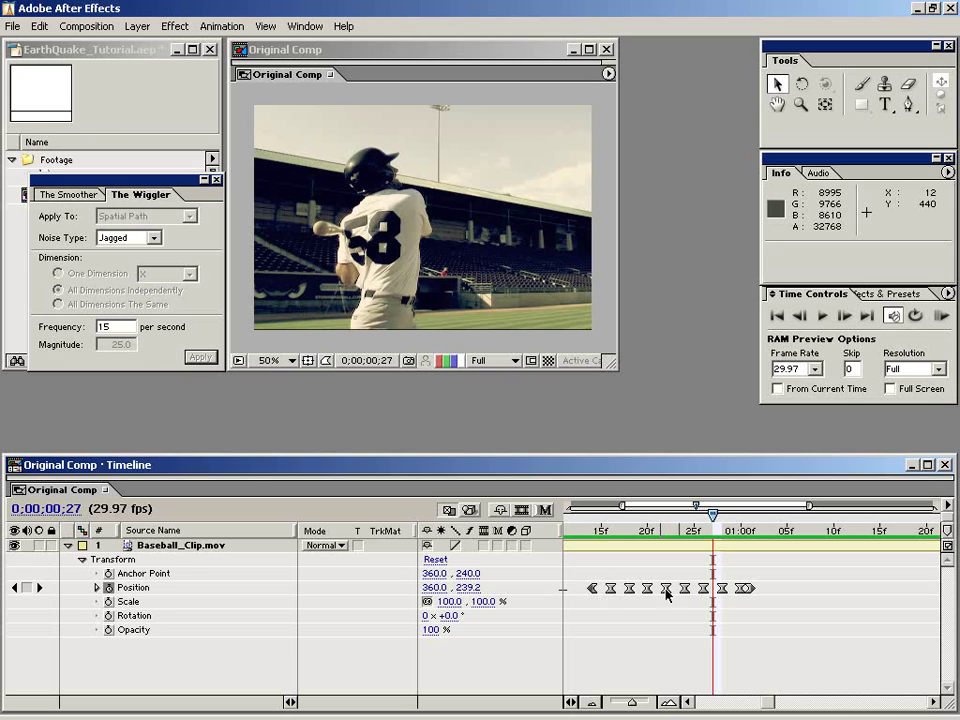
- Move the last wiggle keyframe to about 01:02 and scrub the frames after it
{"action": "left_click_drag", "start_coordinate": [748, 588], "coordinate": [757, 588]}
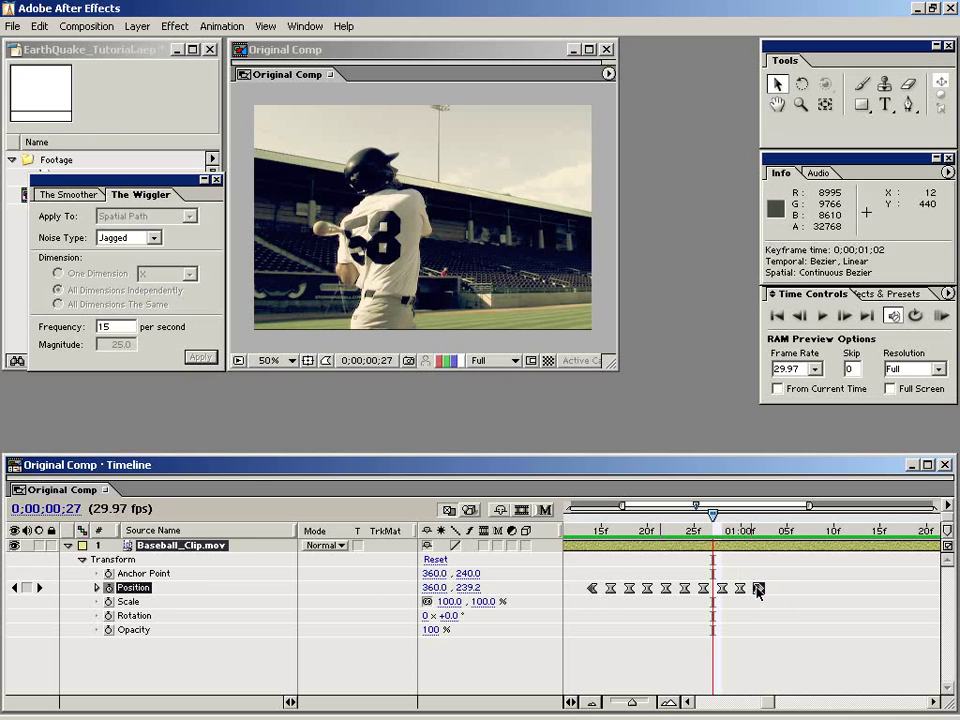
{"action": "left_click", "coordinate": [761, 617]}
{"action": "mouse_move", "coordinate": [763, 530]}
{"action": "left_mouse_down"}
{"action": "mouse_move", "coordinate": [734, 537]}
{"action": "mouse_move", "coordinate": [768, 537]}
{"action": "left_mouse_up"}
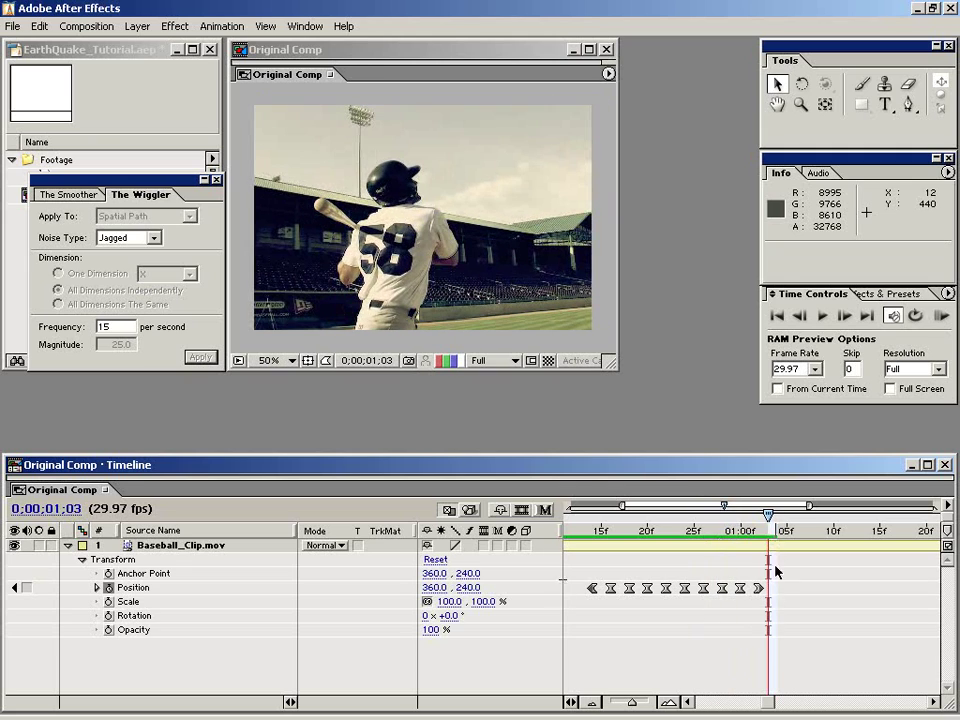
- Enable motion blur on the clip layer and composition, checking frames 14–20
{"action": "left_click", "coordinate": [574, 549]}
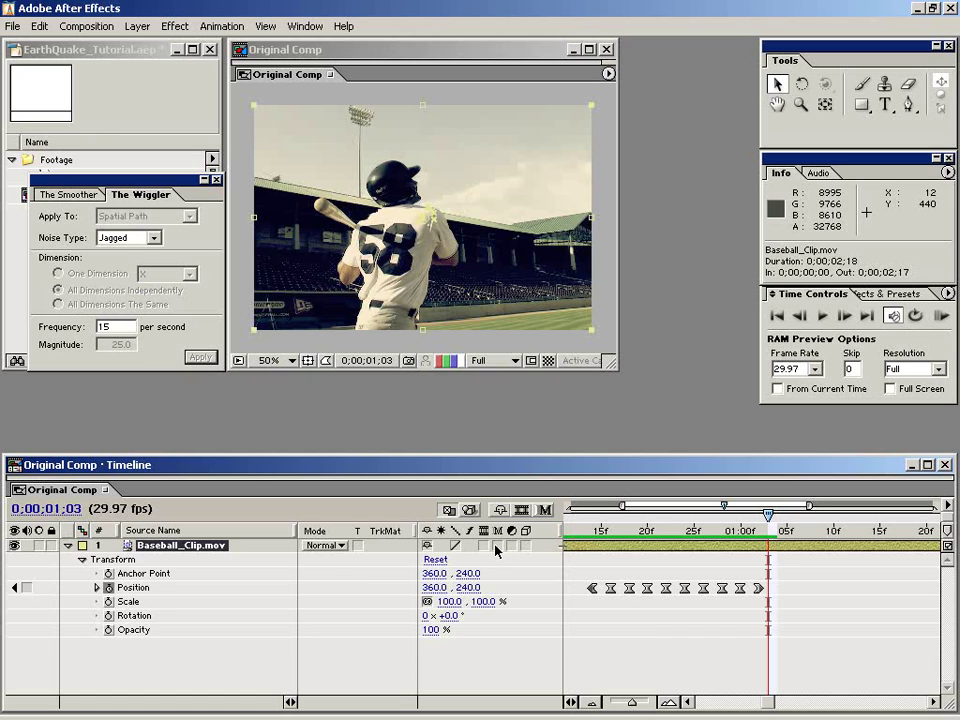
{"action": "left_click", "coordinate": [498, 546]}
{"action": "left_click", "coordinate": [545, 511]}
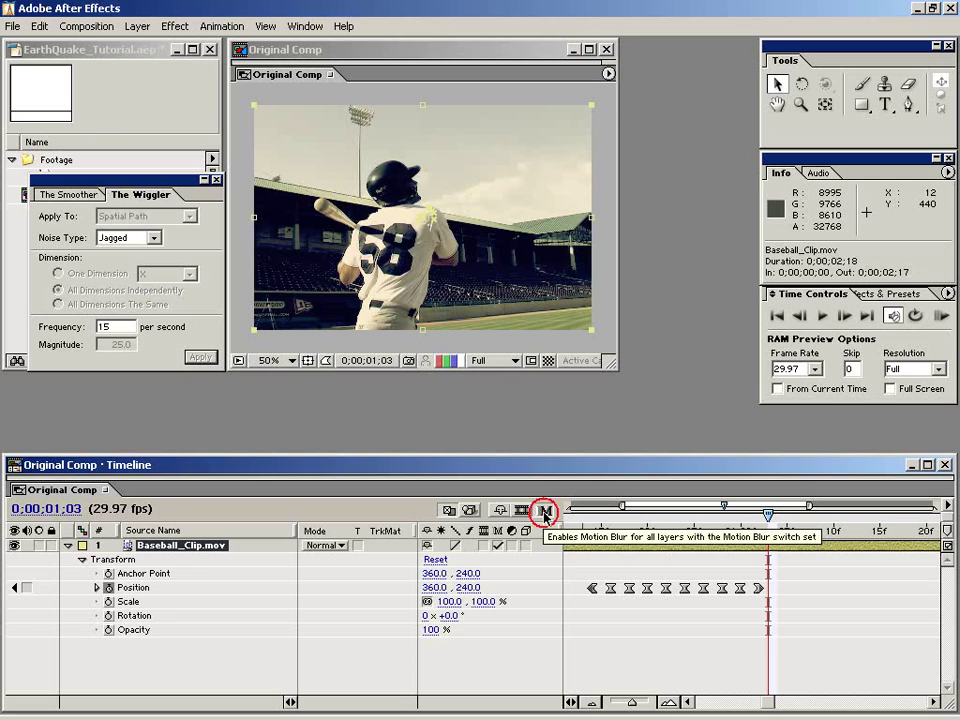
{"action": "left_click", "coordinate": [646, 530]}
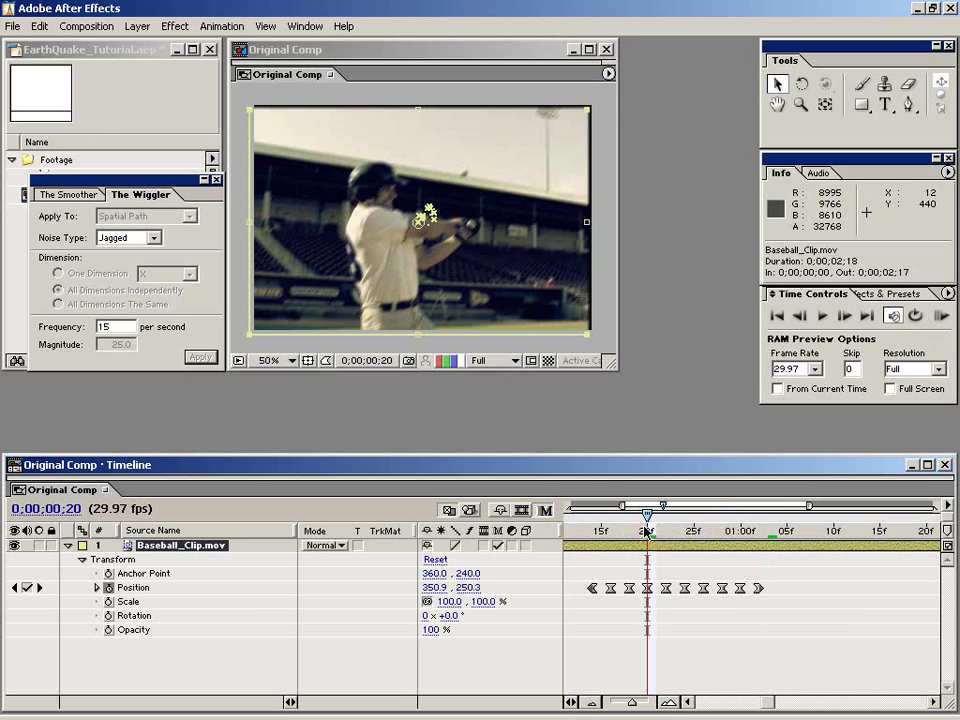
{"action": "left_click", "coordinate": [598, 601]}
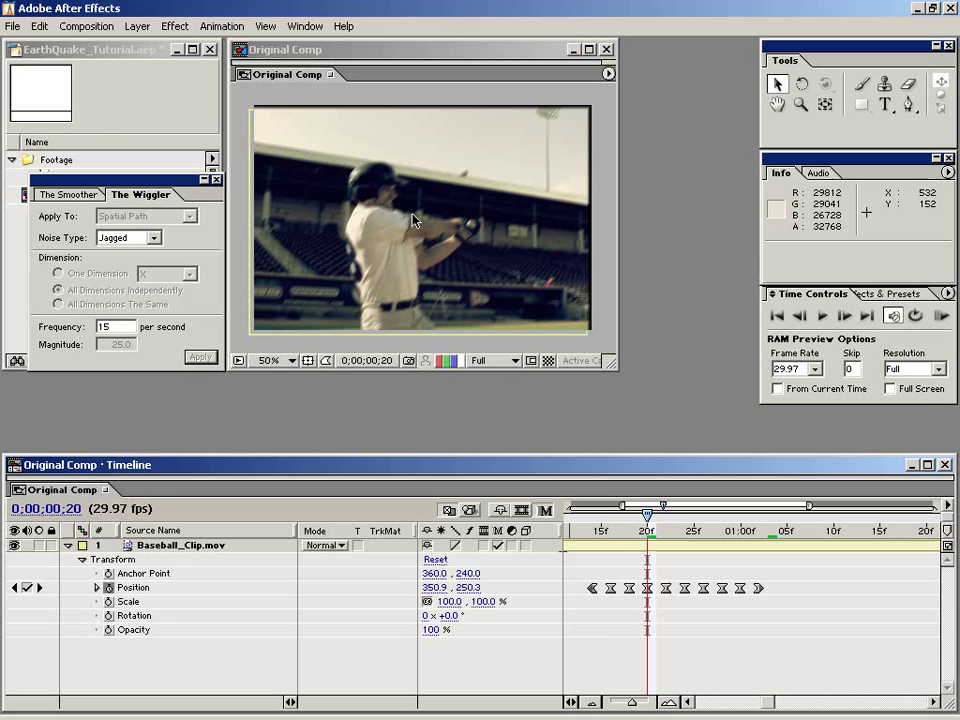
{"action": "left_click", "coordinate": [600, 535]}
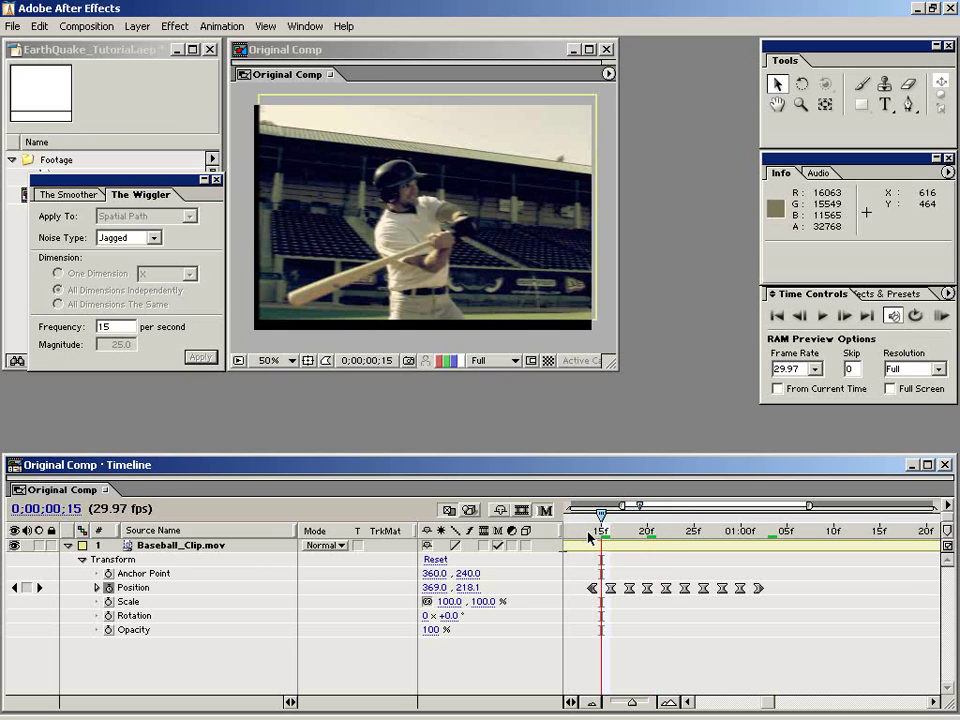
{"action": "left_click", "coordinate": [590, 535]}
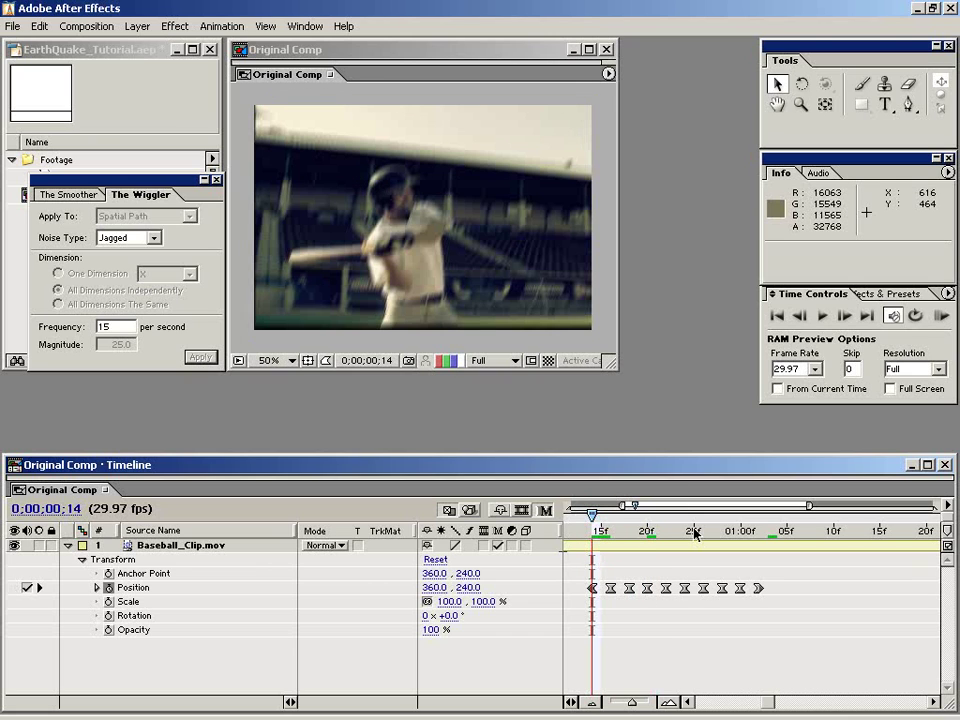
- RAM-preview the blurred shaking clip and zoom the timeline out to the whole clip
{"action": "key", "text": "KP_0"}
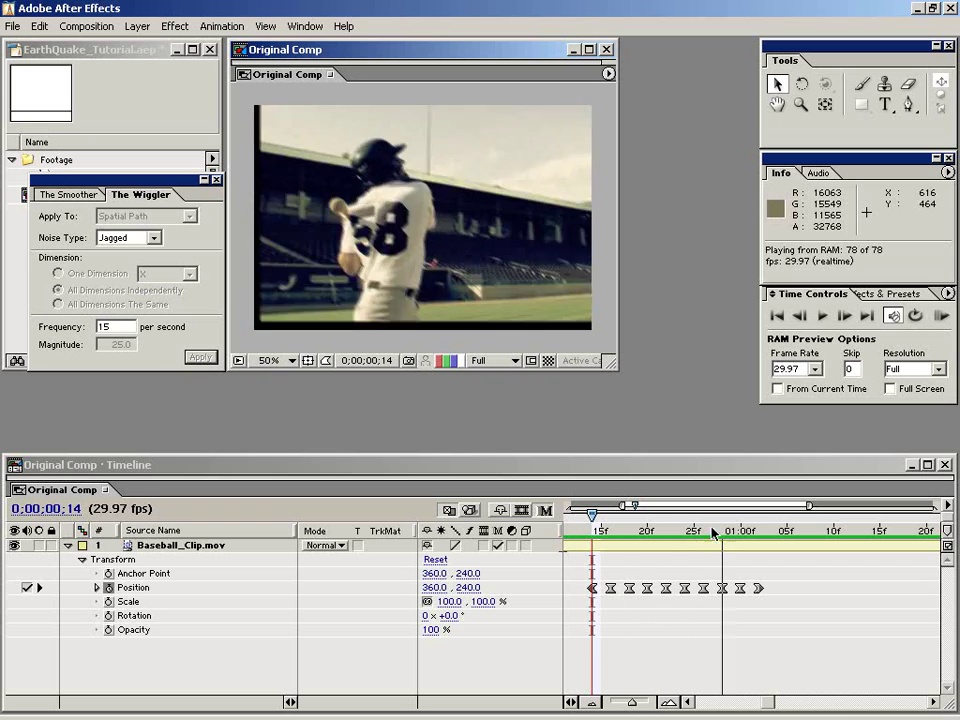
{"action": "mouse_move", "coordinate": [612, 528]}
{"action": "left_mouse_down"}
{"action": "mouse_move", "coordinate": [773, 532]}
{"action": "mouse_move", "coordinate": [600, 530]}
{"action": "mouse_move", "coordinate": [664, 530]}
{"action": "mouse_move", "coordinate": [645, 534]}
{"action": "left_mouse_up"}
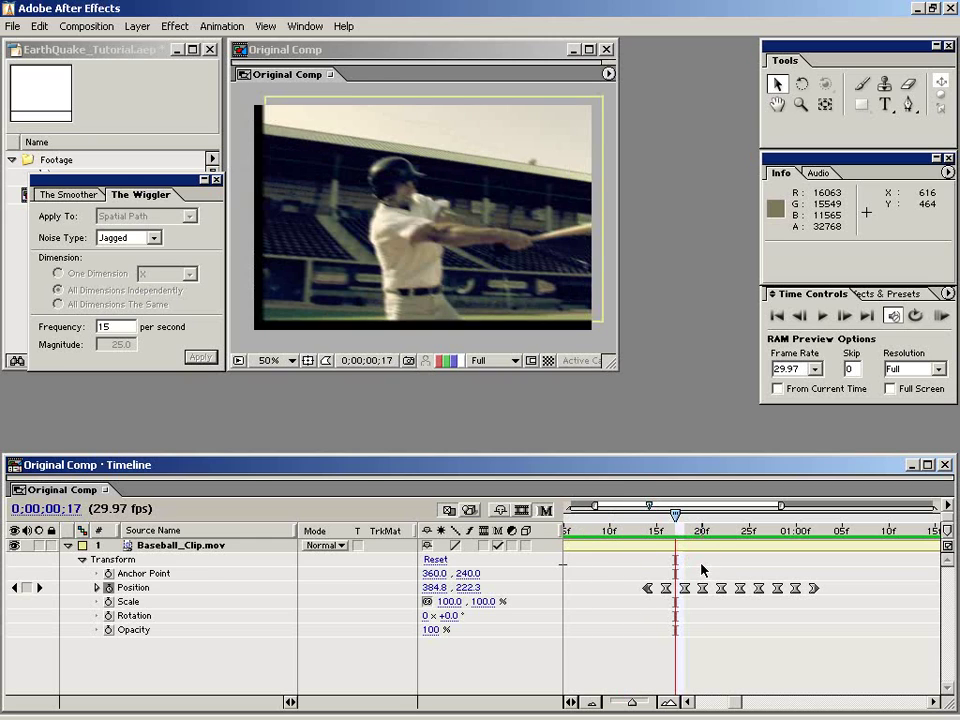
{"action": "key", "text": "minus"}
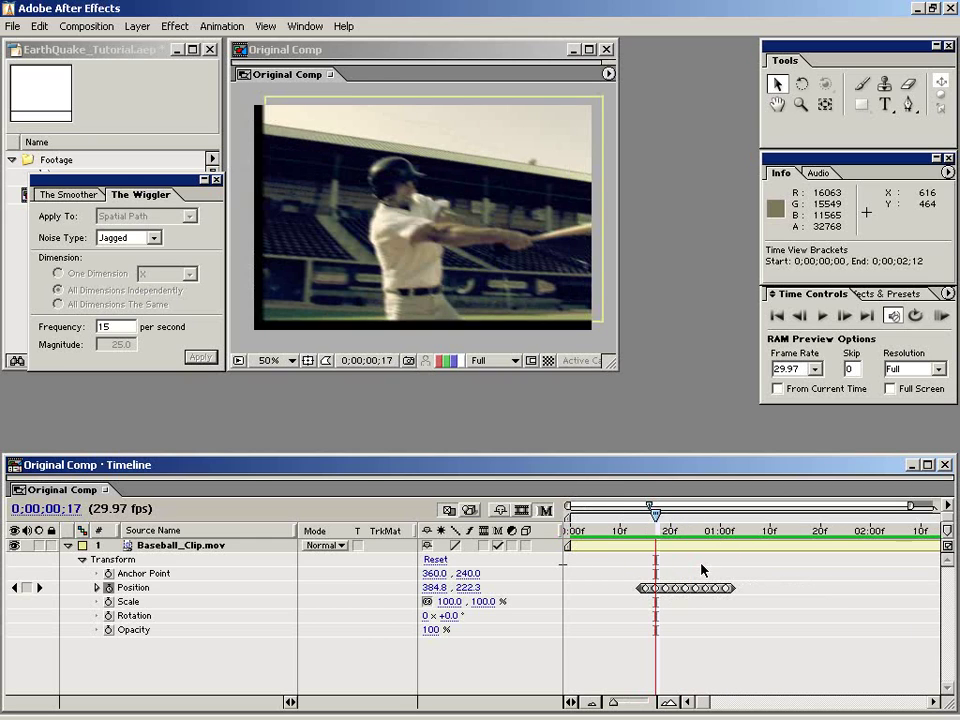
{"action": "left_click_drag", "start_coordinate": [735, 561], "coordinate": [686, 561]}
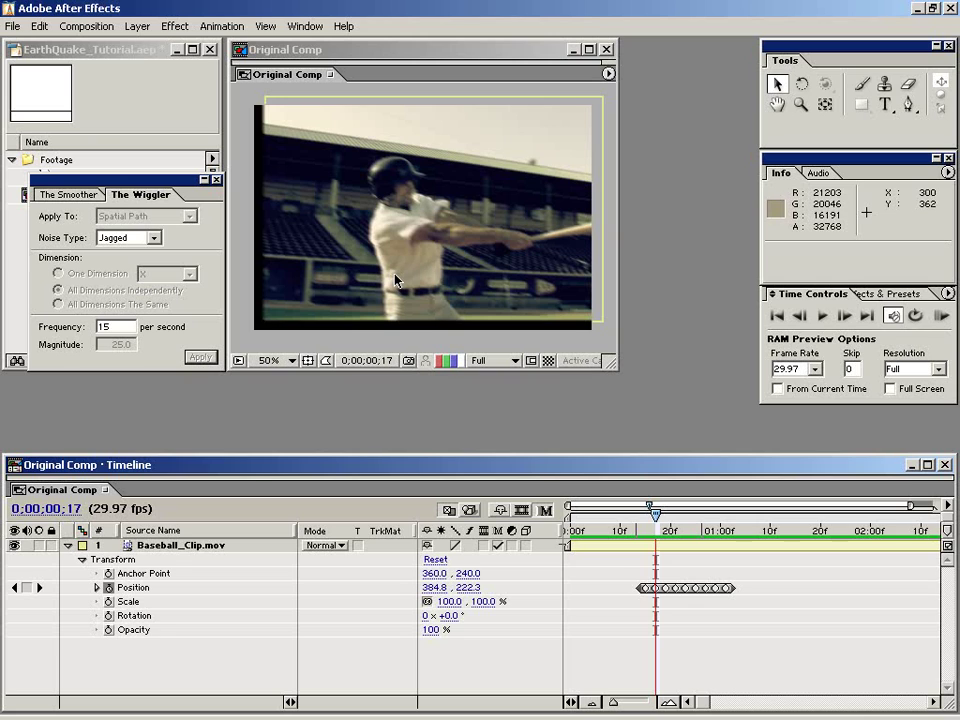
- Apply Effect > Stylize > Motion Tile to Baseball_Clip.mov
{"action": "left_click", "coordinate": [598, 547]}
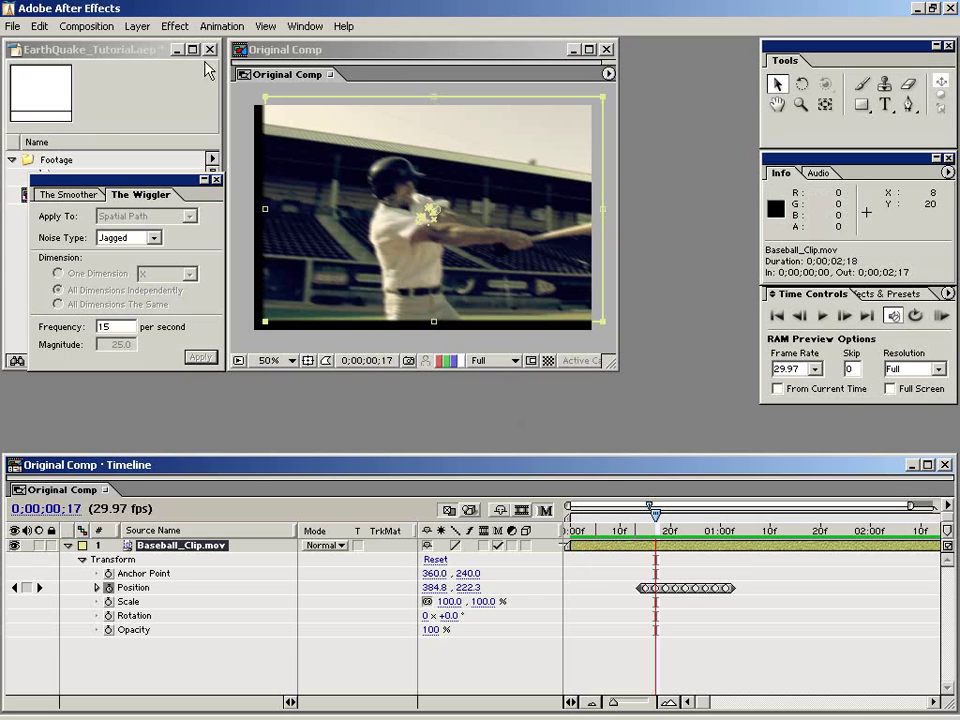
{"action": "left_click", "coordinate": [172, 26]}
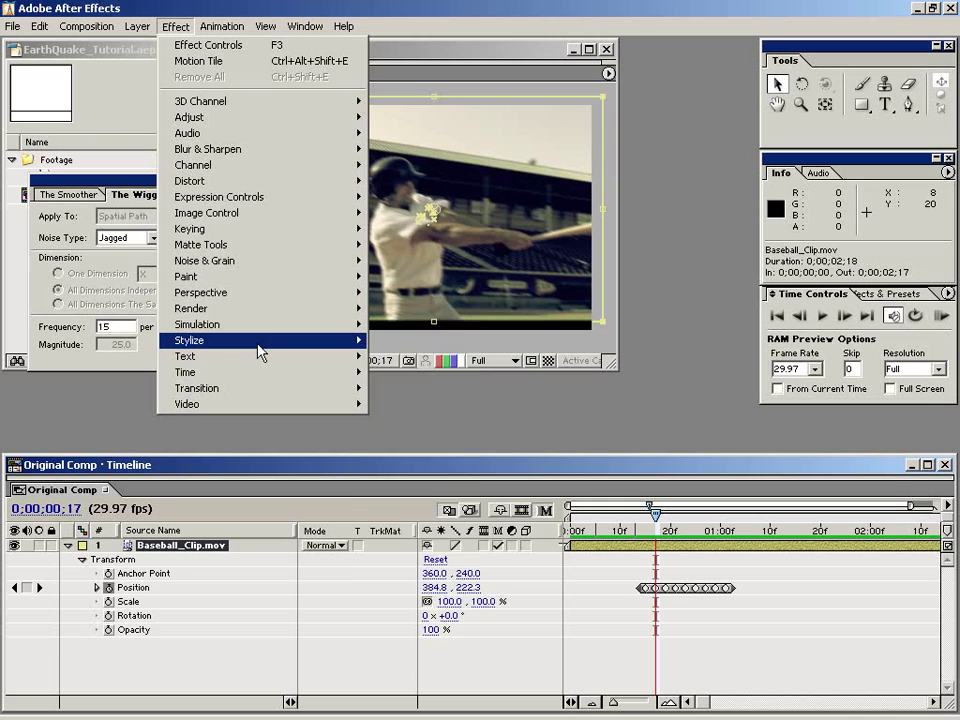
{"action": "mouse_move", "coordinate": [190, 340]}
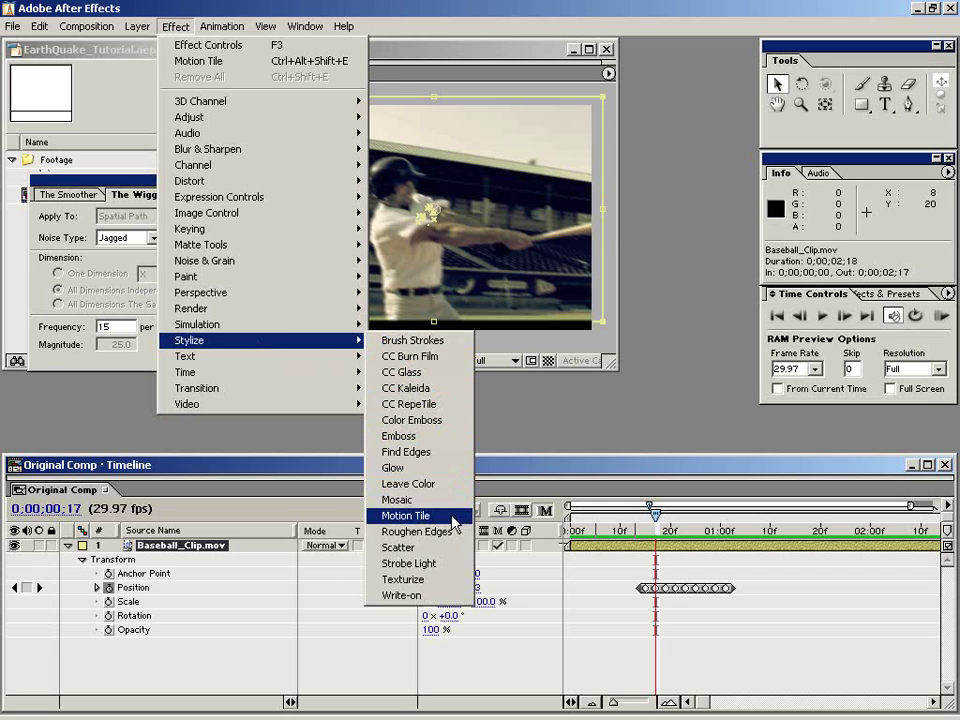
{"action": "left_click", "coordinate": [466, 516]}
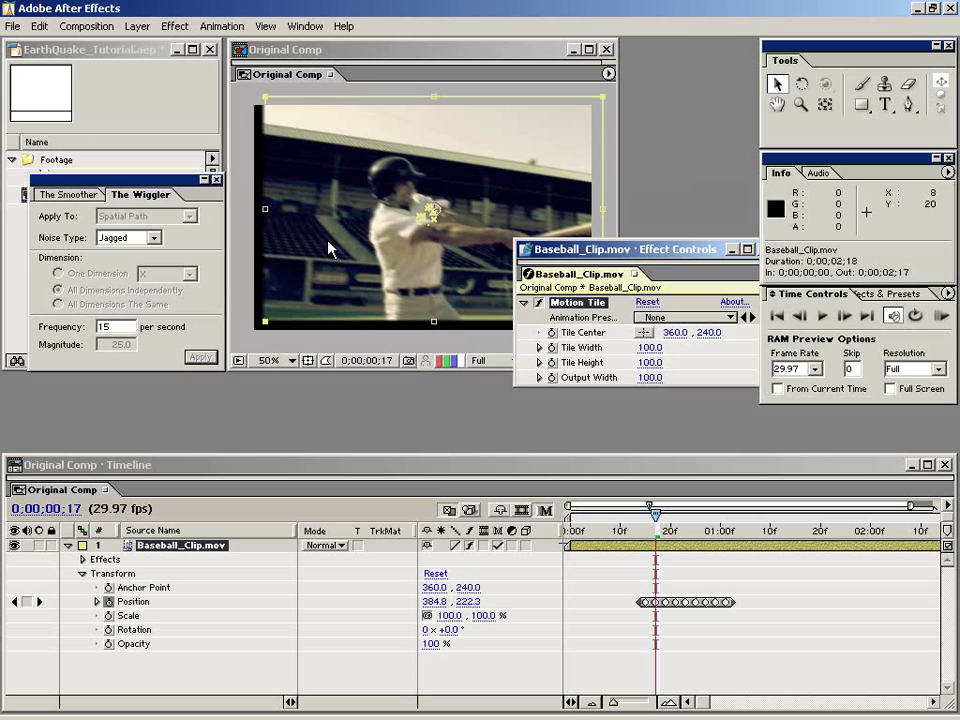
- Turn on Mirror Edges and set Motion Tile output width and height to 125
{"action": "mouse_move", "coordinate": [684, 257]}
{"action": "left_mouse_down"}
{"action": "mouse_move", "coordinate": [235, 237]}
{"action": "mouse_move", "coordinate": [266, 400]}
{"action": "left_mouse_up"}
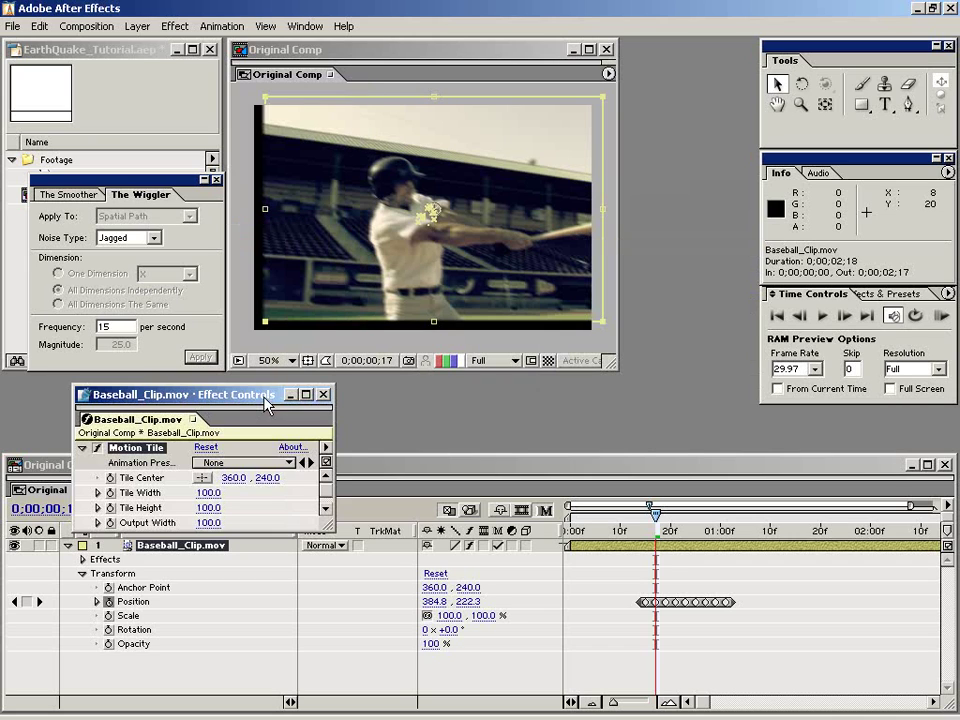
{"action": "left_click_drag", "start_coordinate": [331, 514], "coordinate": [313, 666]}
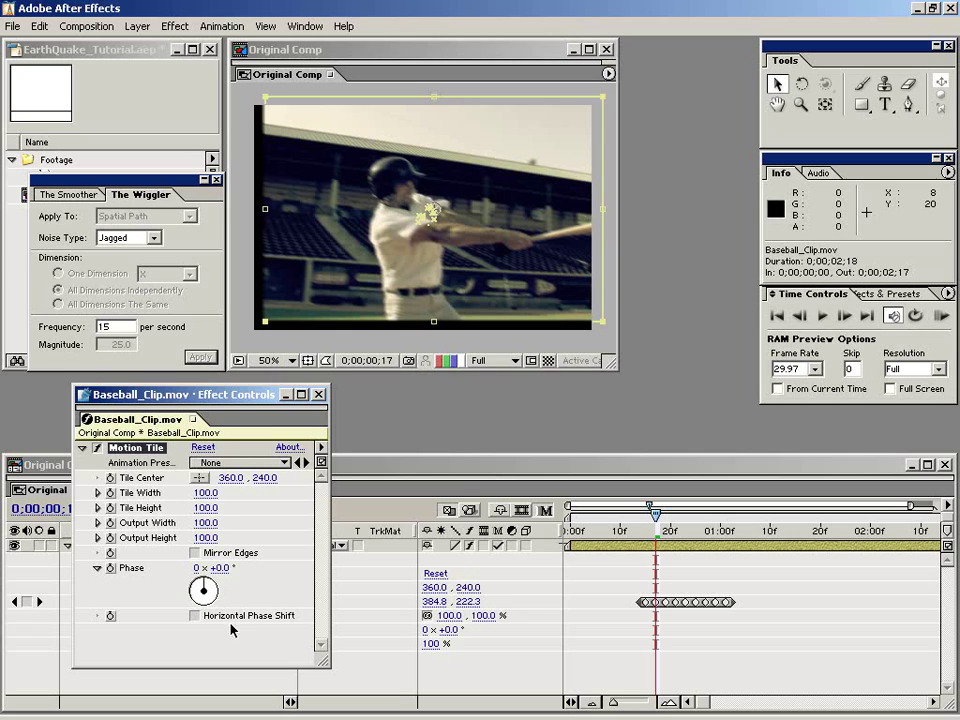
{"action": "left_click", "coordinate": [195, 553]}
{"action": "left_click", "coordinate": [205, 522]}
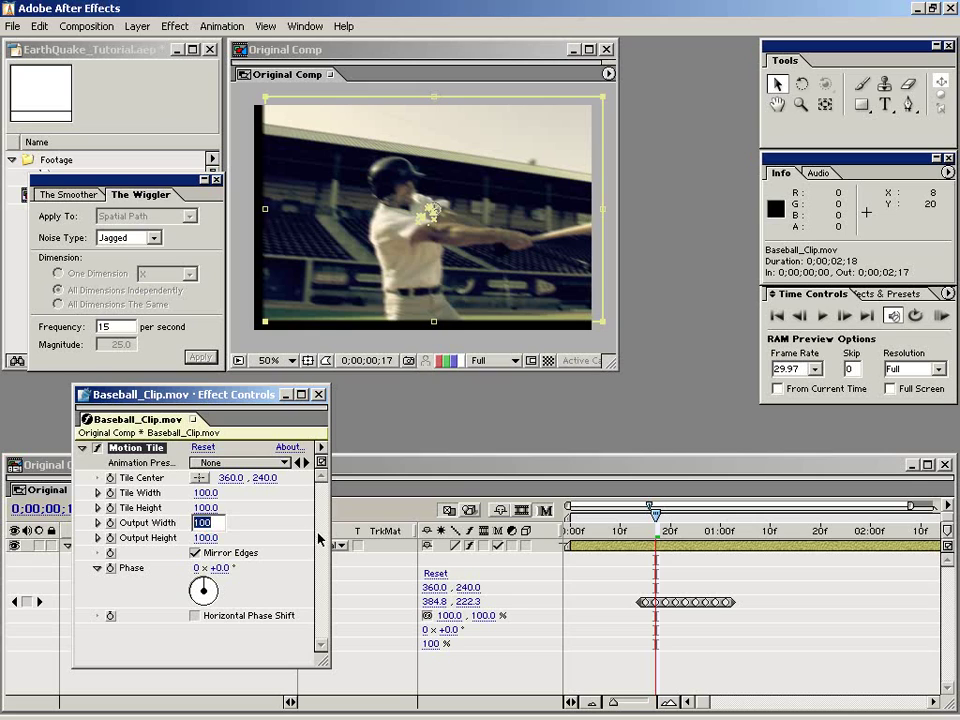
{"action": "type", "text": "125"}
{"action": "key", "text": "Tab"}
{"action": "type", "text": "1"}
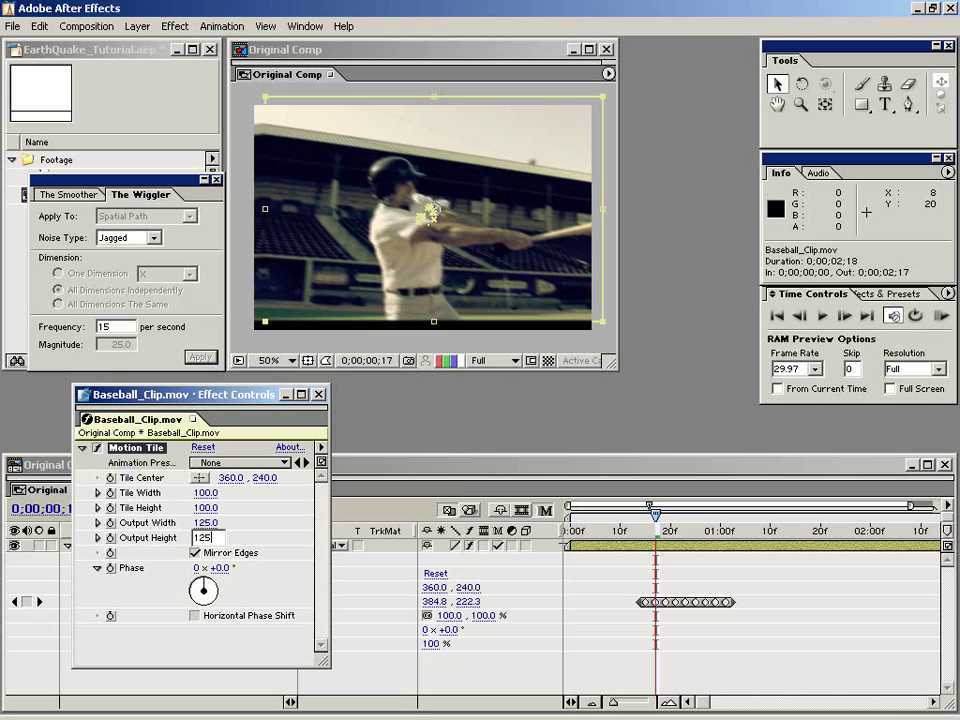
{"action": "key", "text": "Return"}
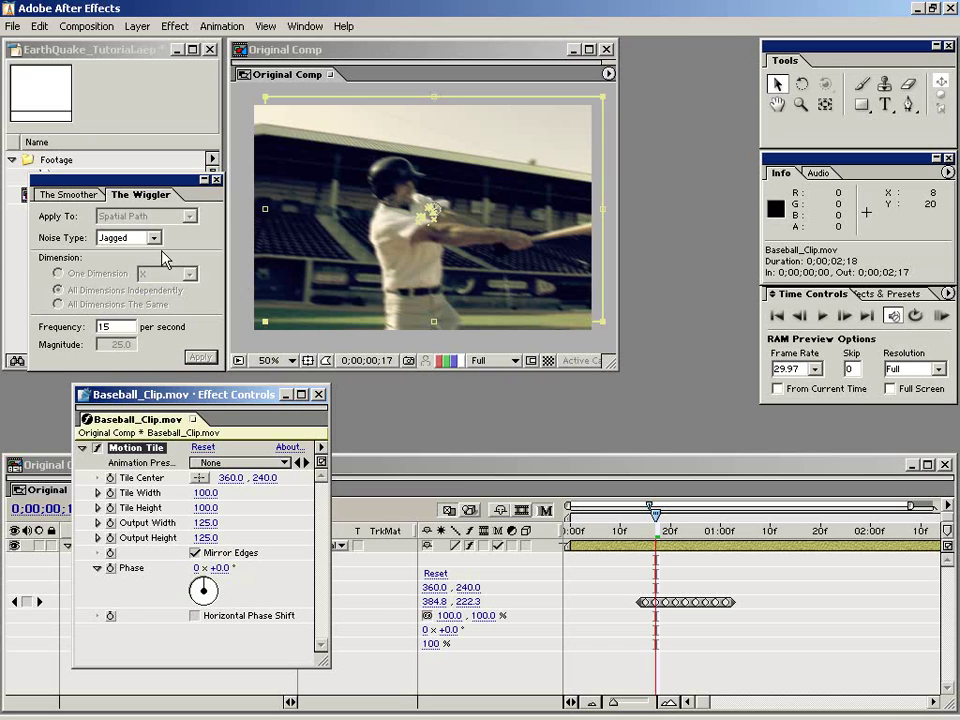
- Try an output width of 150, revert it to 125, then switch Motion Tile off
{"action": "left_click_drag", "start_coordinate": [222, 400], "coordinate": [152, 237]}
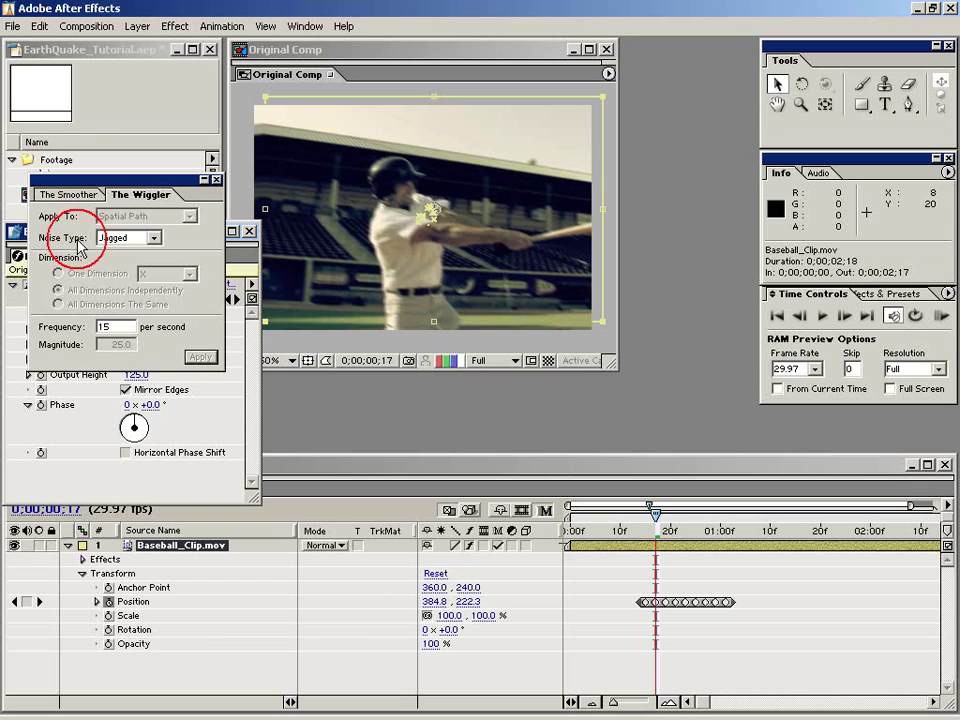
{"action": "left_click_drag", "start_coordinate": [27, 237], "coordinate": [193, 443]}
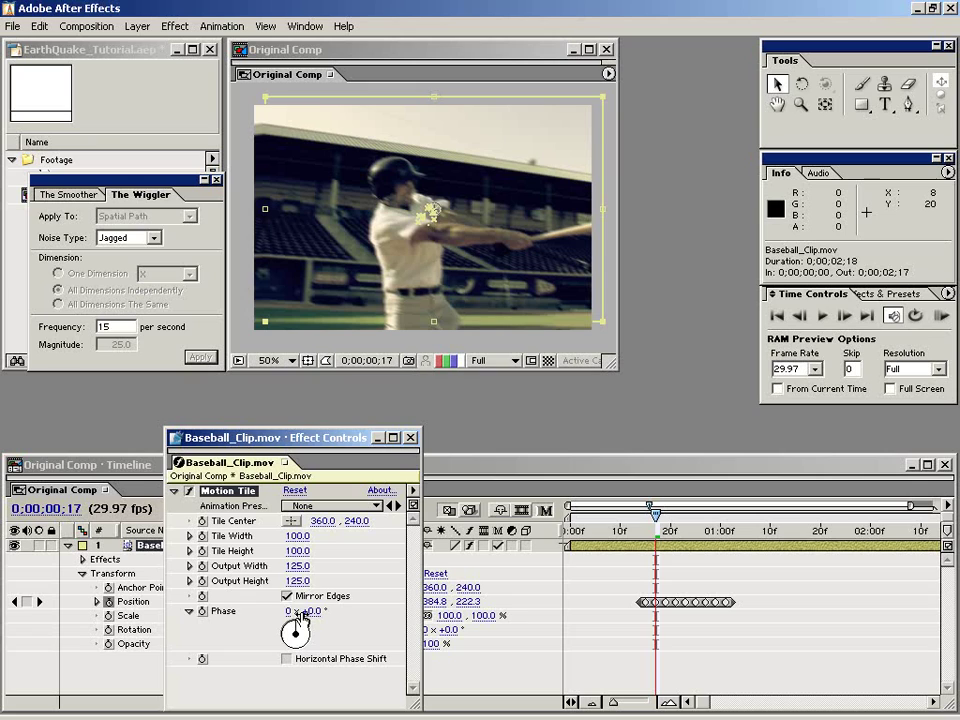
{"action": "left_click", "coordinate": [292, 566]}
{"action": "type", "text": "150"}
{"action": "key", "text": "Return"}
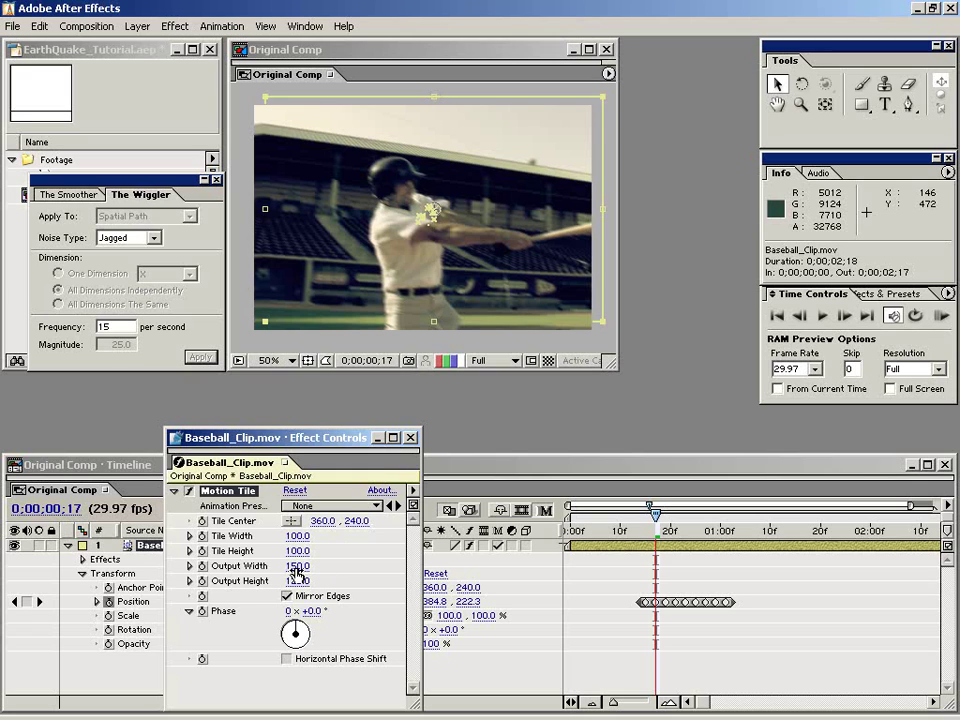
{"action": "left_click", "coordinate": [297, 567]}
{"action": "type", "text": "125"}
{"action": "key", "text": "Return"}
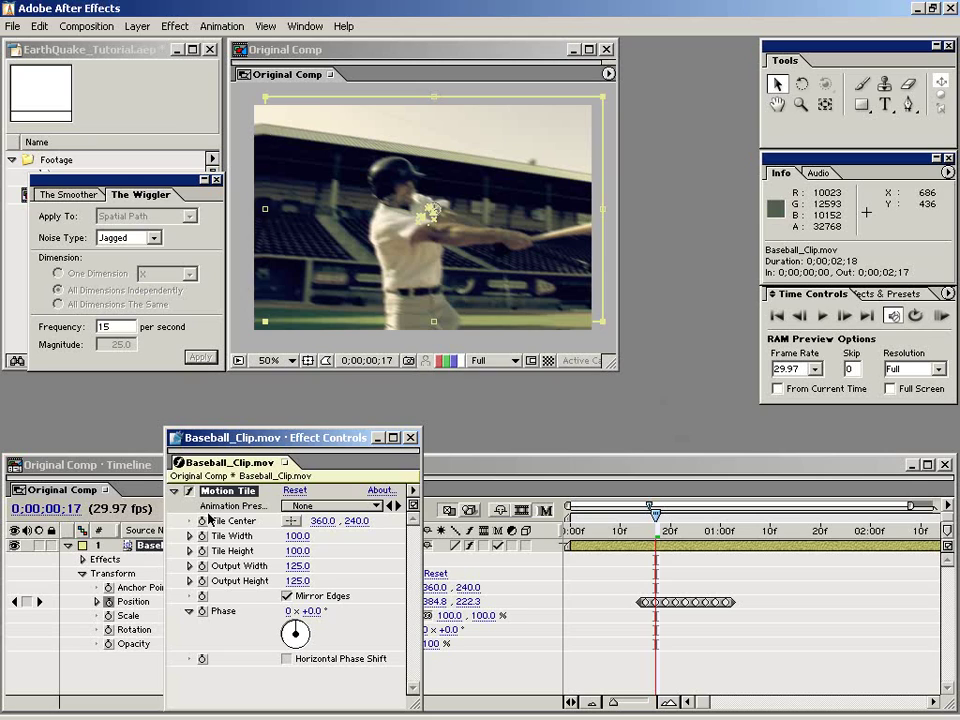
{"action": "left_click", "coordinate": [189, 491]}
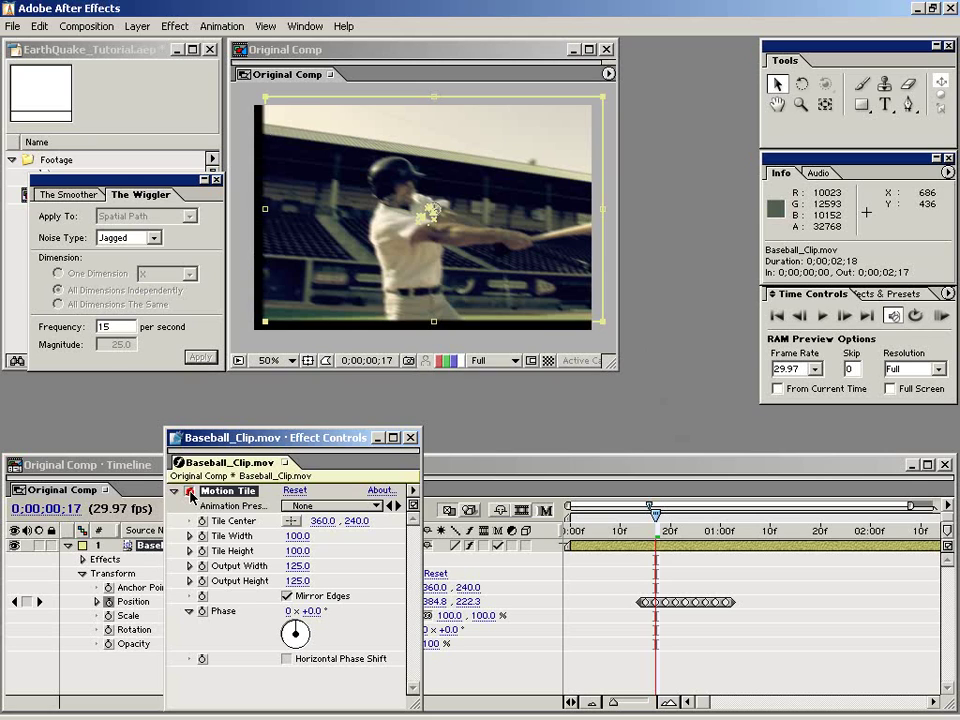
- Re-enable Motion Tile and toggle the title/action safe guides on and off
{"action": "left_click", "coordinate": [190, 492]}
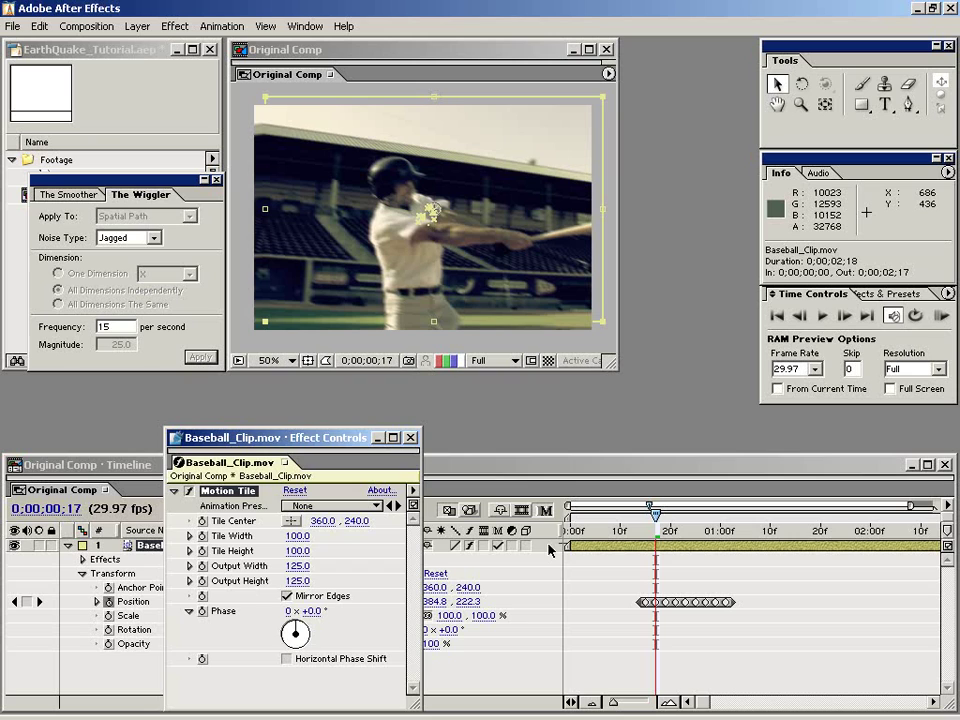
{"action": "left_click", "coordinate": [549, 512]}
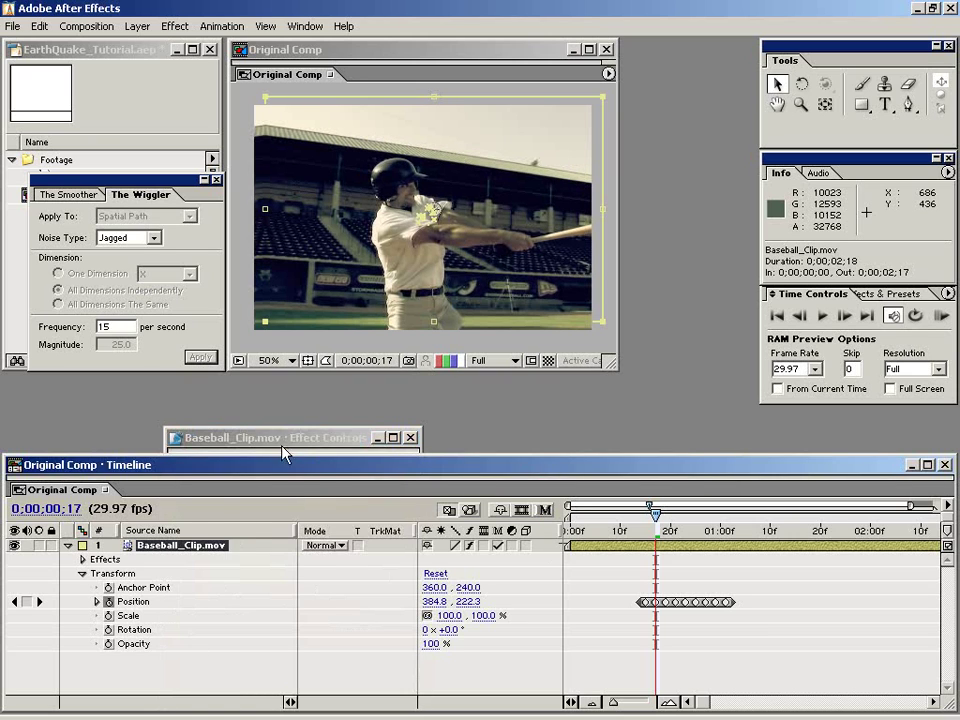
{"action": "left_click", "coordinate": [316, 445]}
{"action": "left_click_drag", "start_coordinate": [316, 444], "coordinate": [296, 415]}
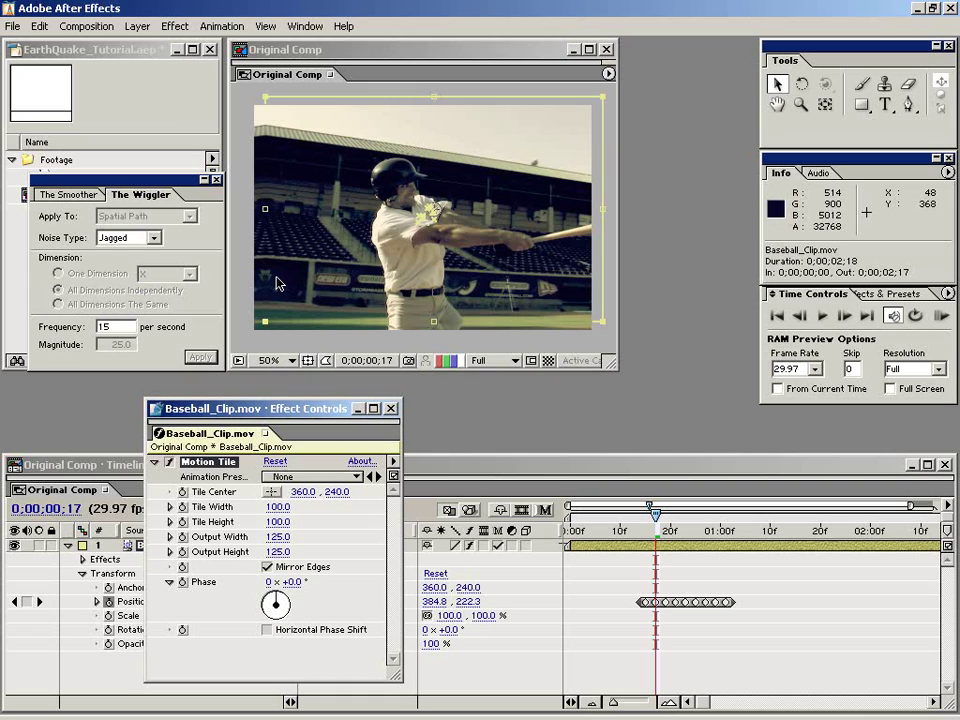
{"action": "left_click", "coordinate": [308, 361]}
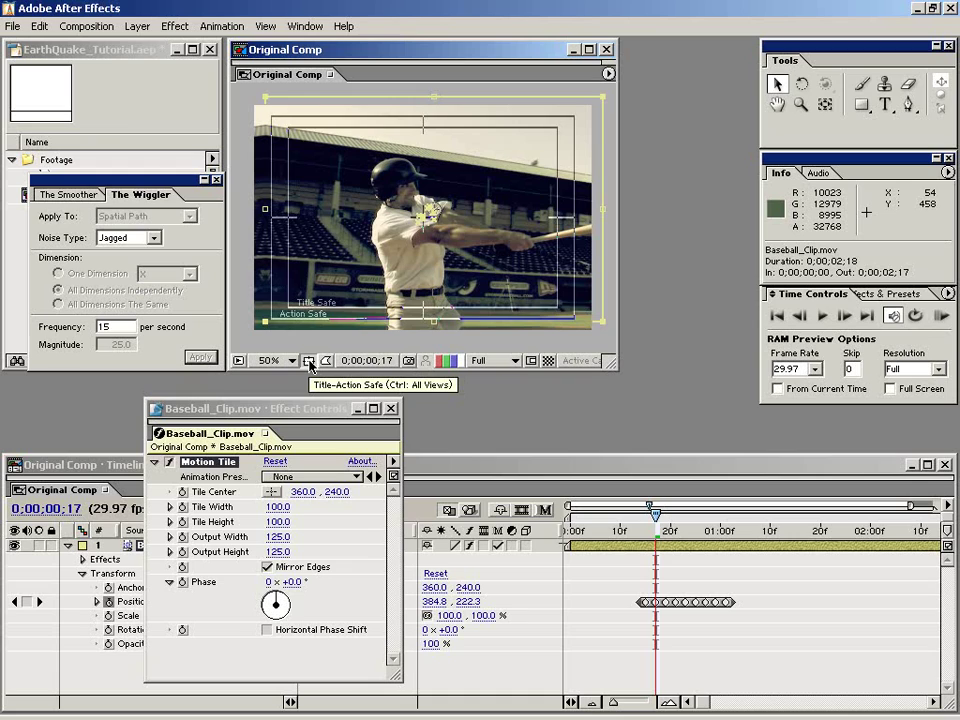
{"action": "left_click", "coordinate": [308, 361]}
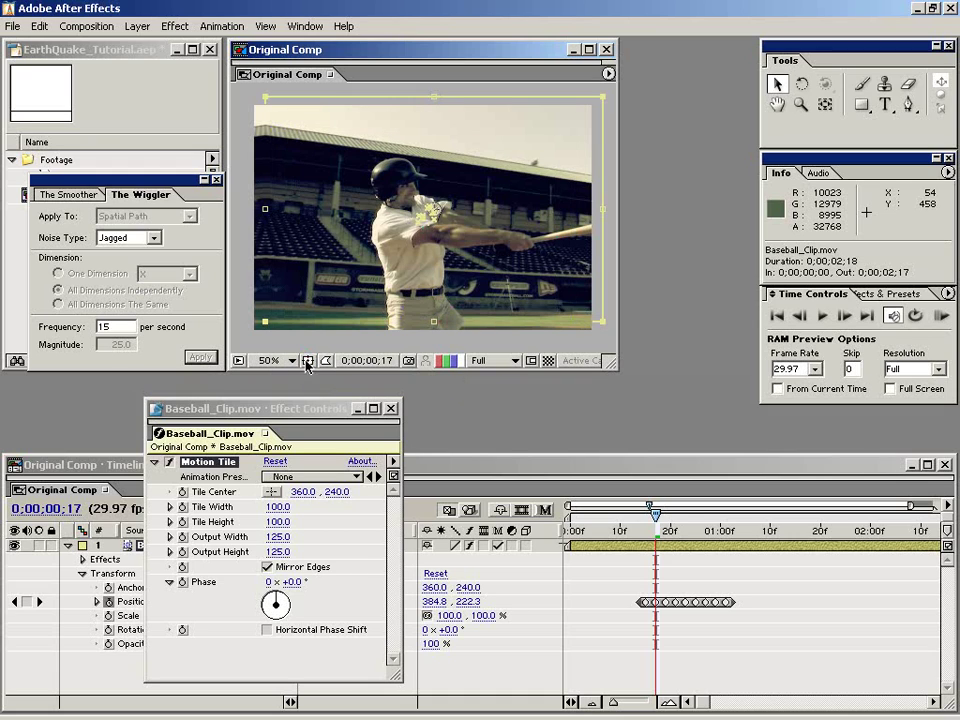
- Compare Motion Tile off and on, test-drag the clip upward, and undo the move
{"action": "left_click", "coordinate": [170, 463]}
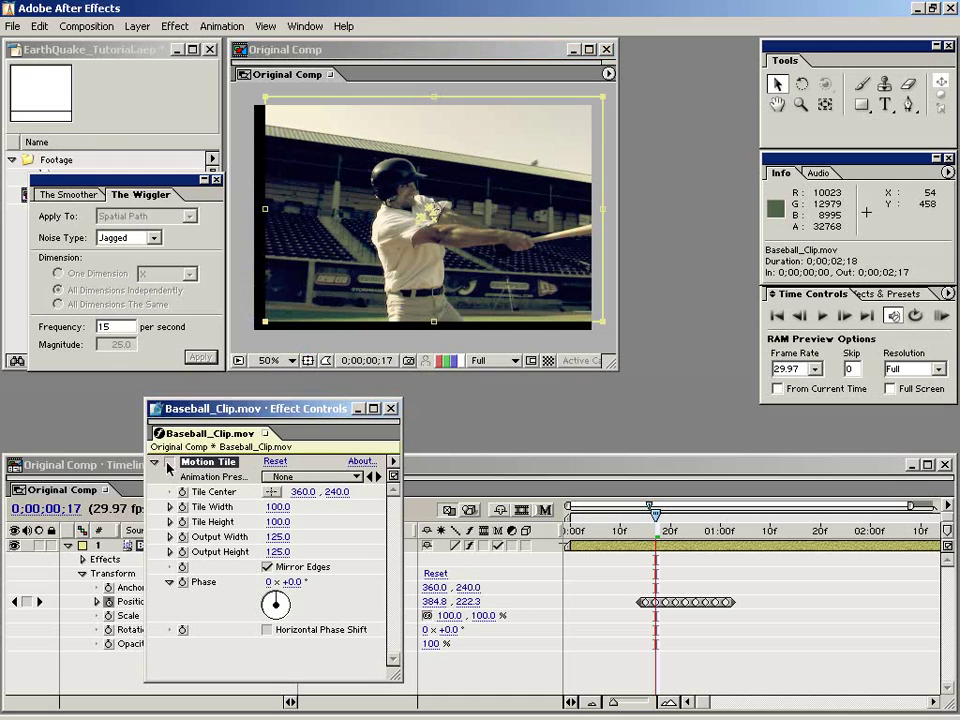
{"action": "left_click", "coordinate": [170, 463]}
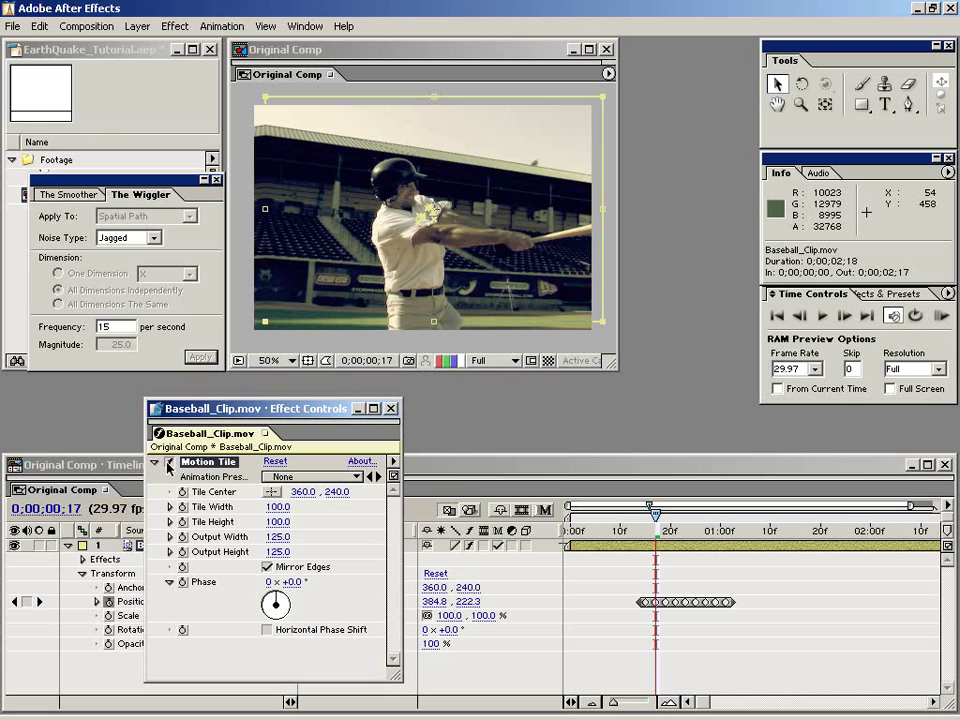
{"action": "left_click_drag", "start_coordinate": [384, 314], "coordinate": [386, 279]}
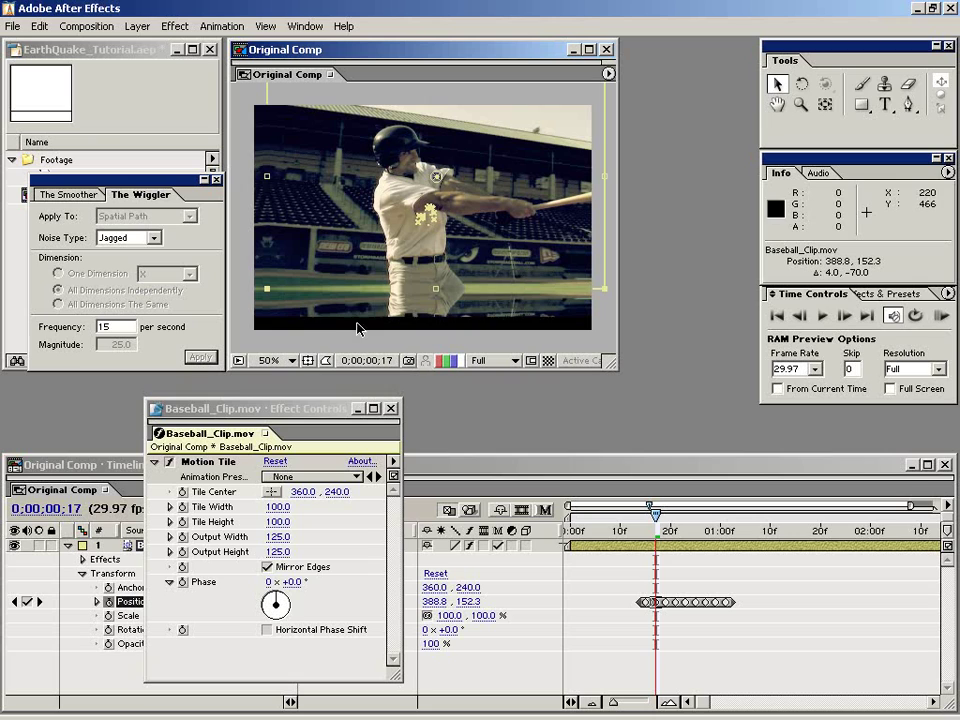
{"action": "key", "text": "ctrl+z"}
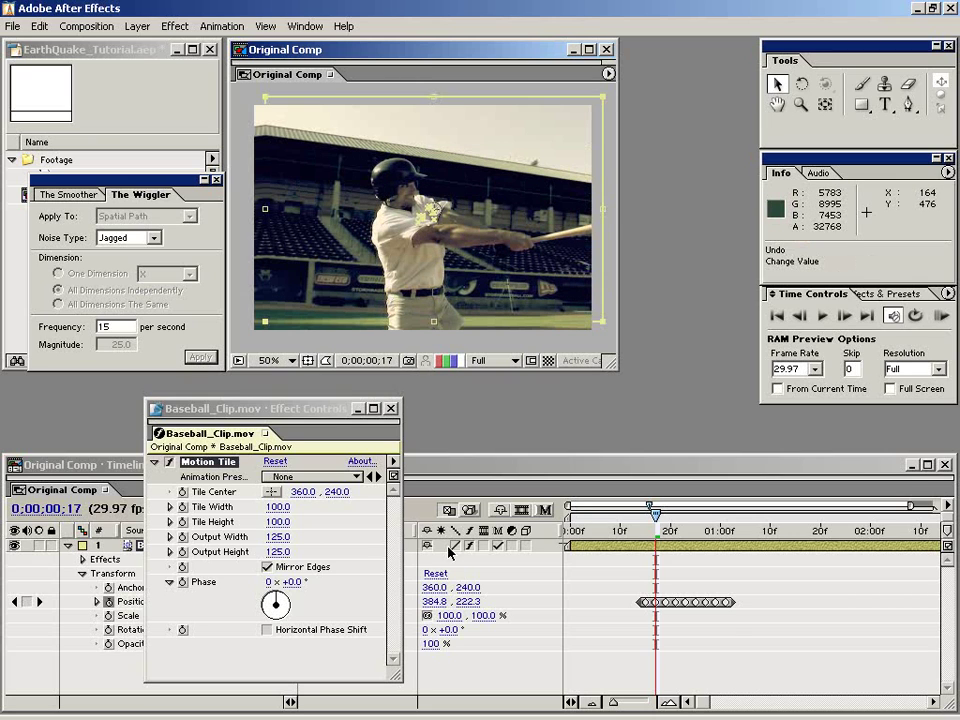
{"action": "left_click", "coordinate": [724, 632]}
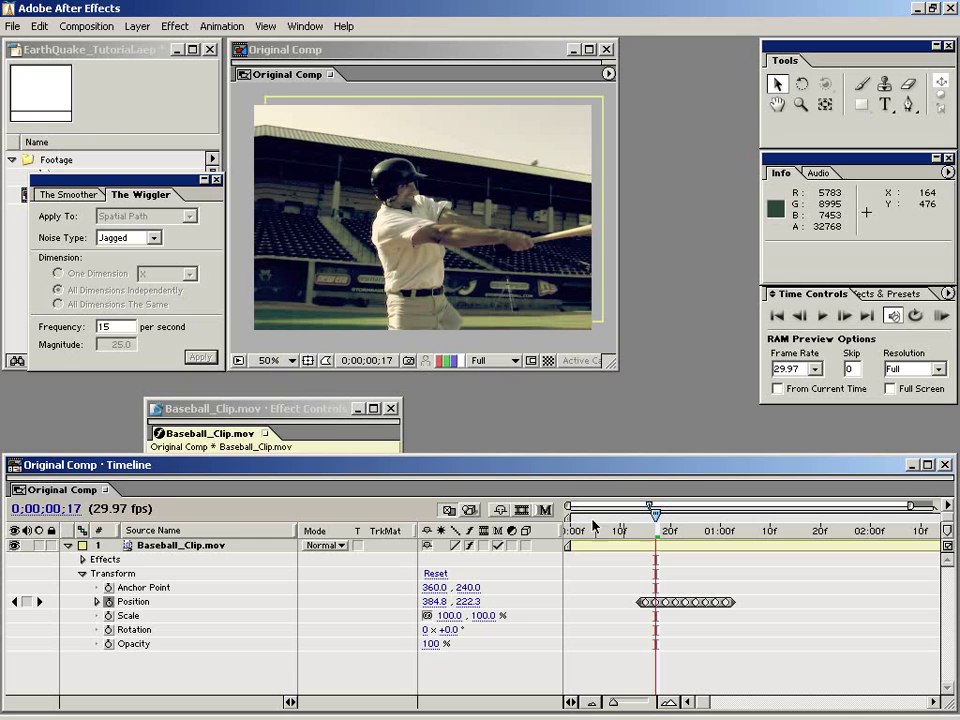
- Enable composition motion blur and RAM-preview the full 78-frame clip
{"action": "left_click", "coordinate": [546, 510]}
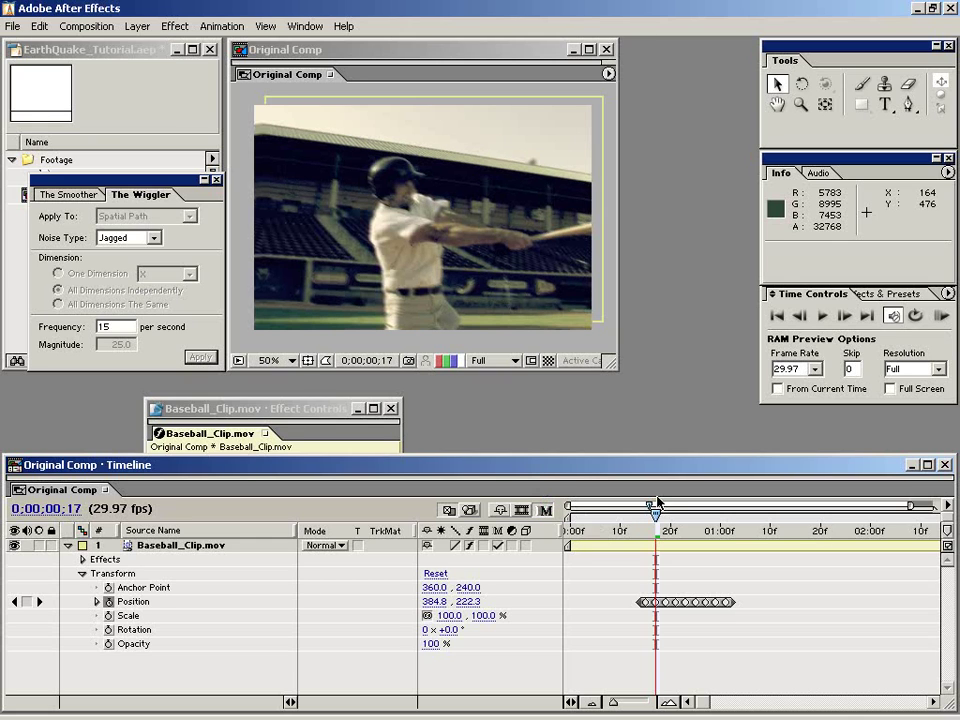
{"action": "key", "text": "KP_0"}
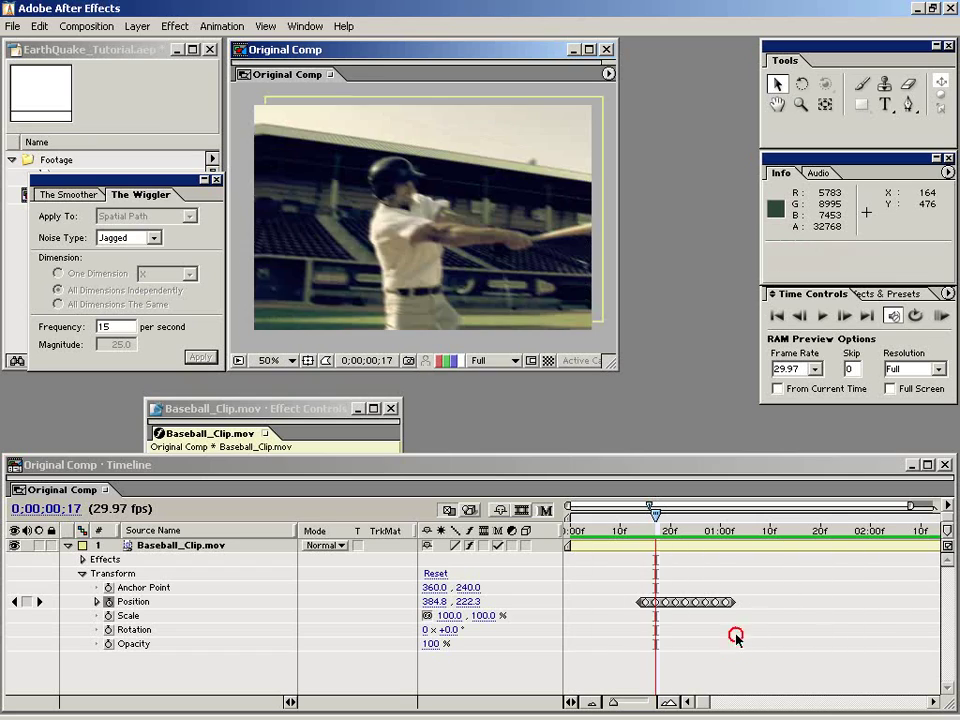
- Stop the preview, zoom the timeline in, and park the current time at 0;00;00;26
{"action": "left_click", "coordinate": [767, 580]}
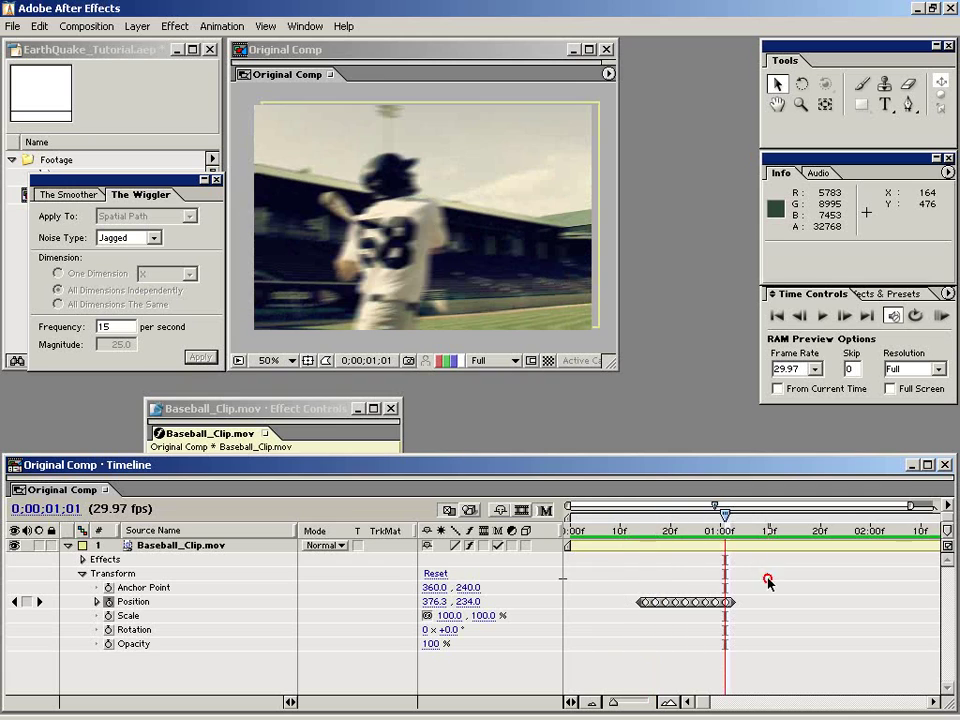
{"action": "key", "text": "equal"}
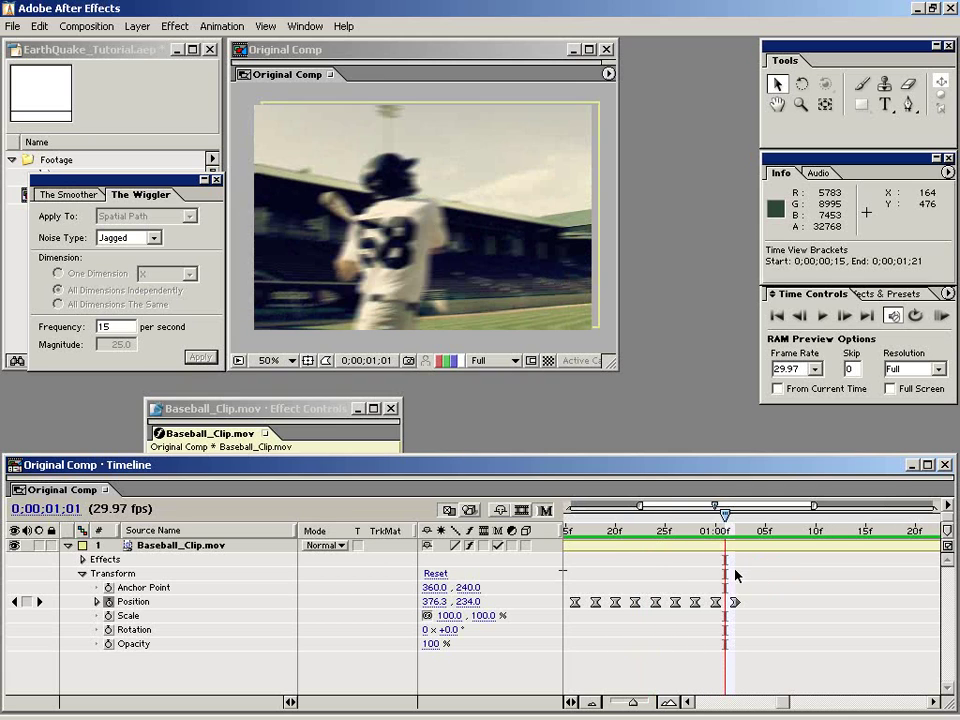
{"action": "mouse_move", "coordinate": [575, 537]}
{"action": "left_mouse_down"}
{"action": "mouse_move", "coordinate": [734, 521]}
{"action": "mouse_move", "coordinate": [698, 524]}
{"action": "left_mouse_up"}
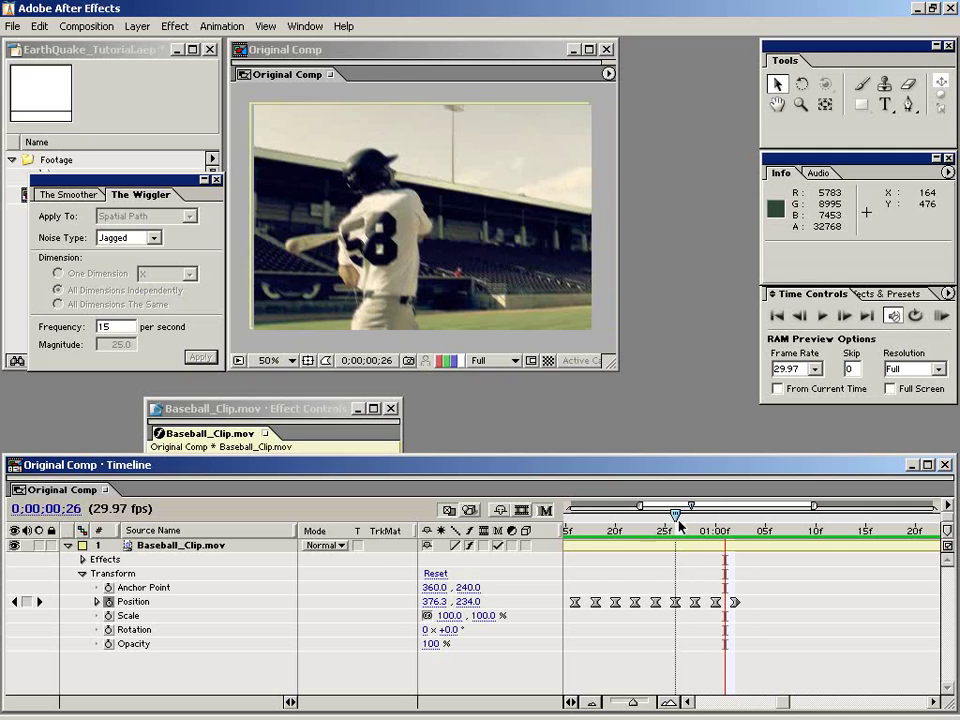
{"action": "left_click_drag", "start_coordinate": [698, 524], "coordinate": [677, 516]}
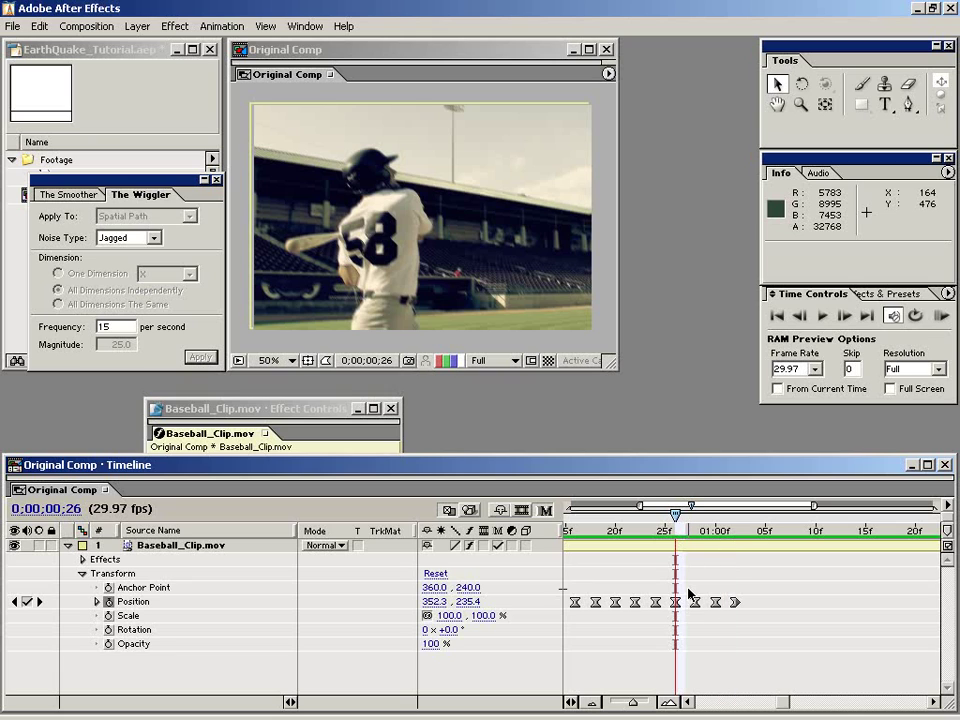
- Delete the wiggle Position keyframes around one second and select the final keyframe at 01;02
{"action": "left_click_drag", "start_coordinate": [688, 585], "coordinate": [728, 615]}
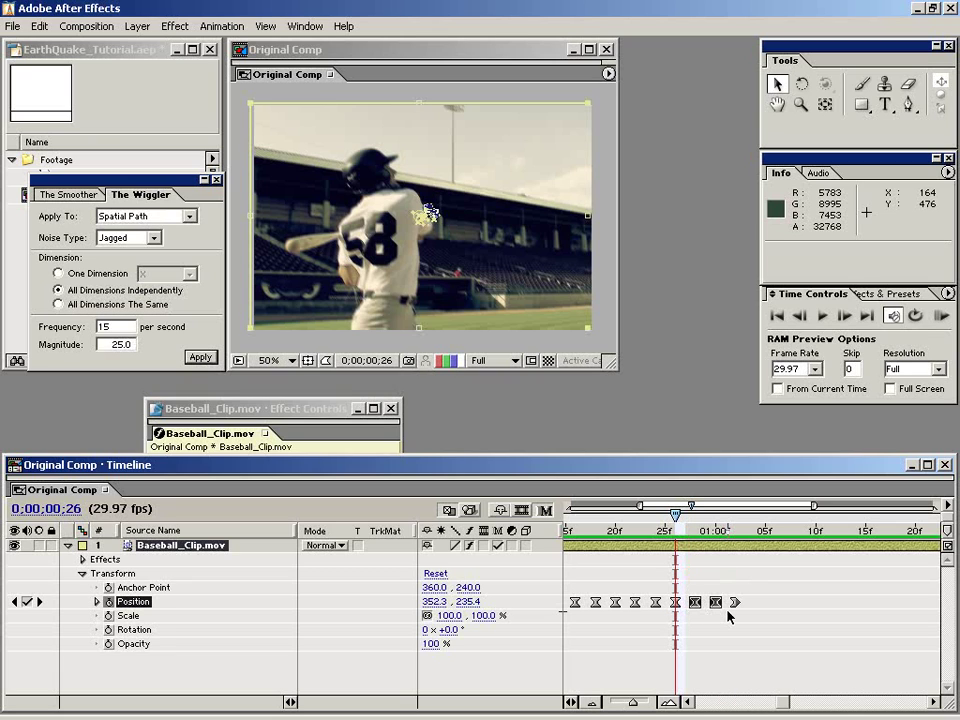
{"action": "key", "text": "Delete"}
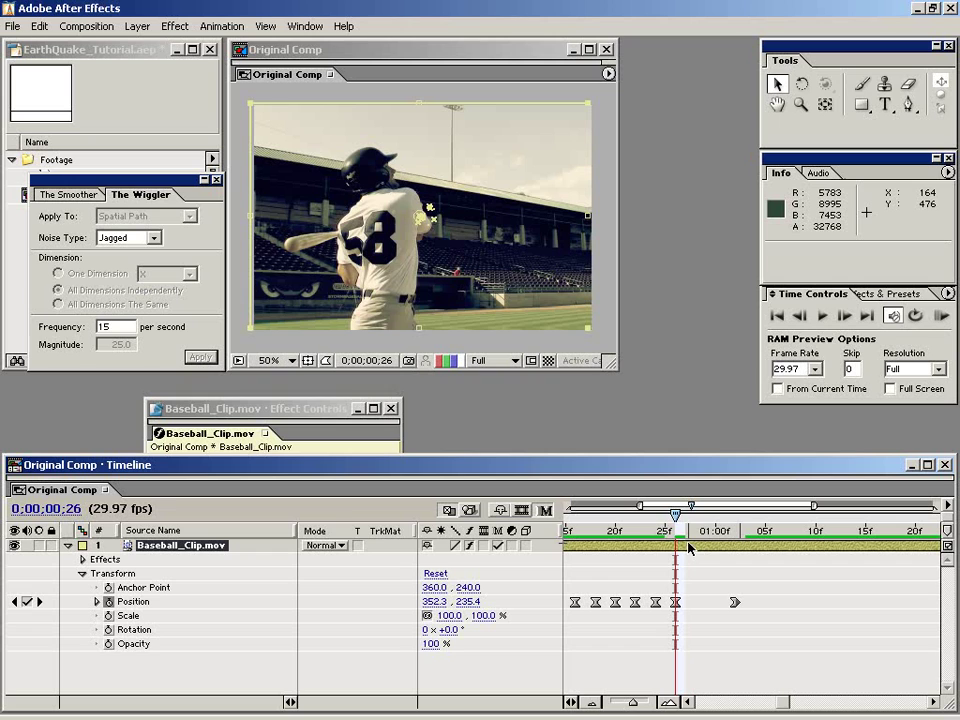
{"action": "left_click", "coordinate": [716, 531]}
{"action": "left_click_drag", "start_coordinate": [716, 535], "coordinate": [735, 605]}
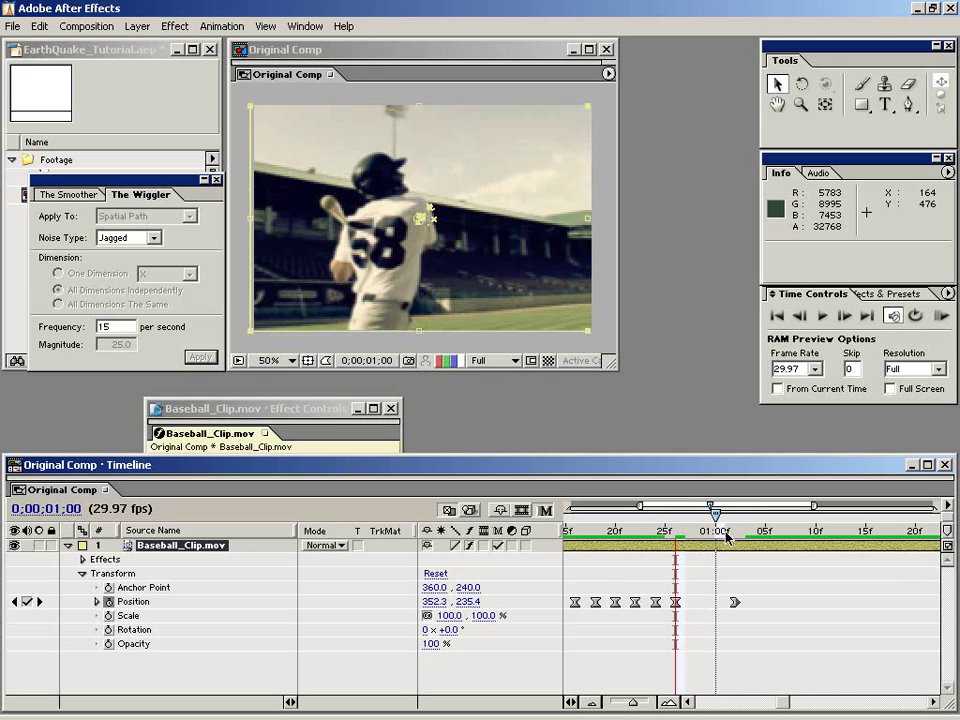
{"action": "left_click", "coordinate": [735, 603]}
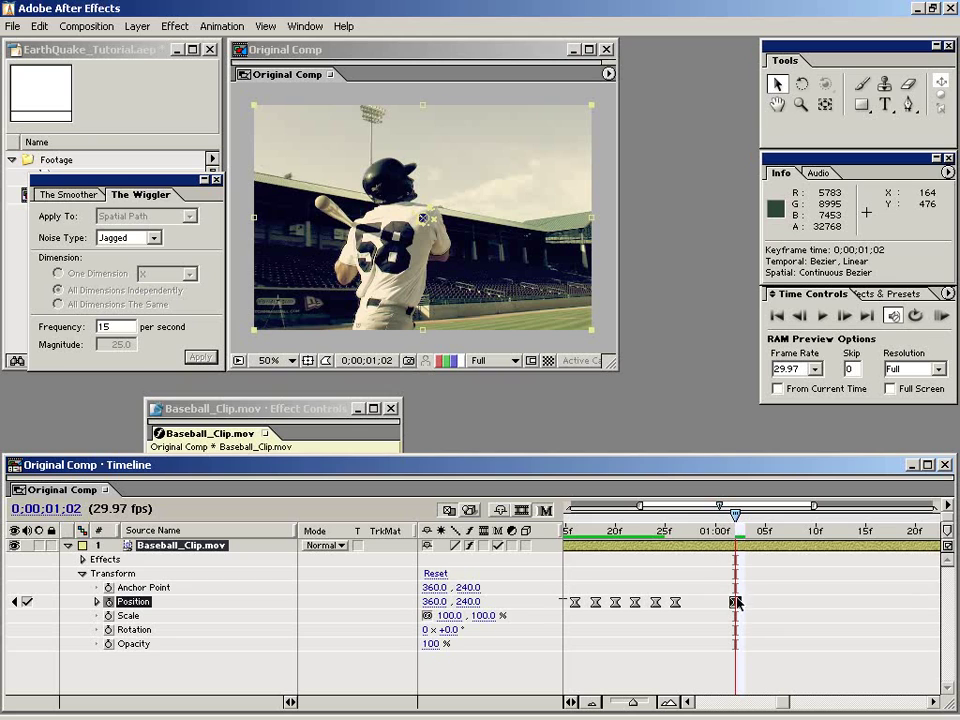
- Apply Easy Ease In to the final Position keyframe, then RAM-preview the settling shake
{"action": "right_click", "coordinate": [734, 601]}
{"action": "mouse_move", "coordinate": [798, 705]}
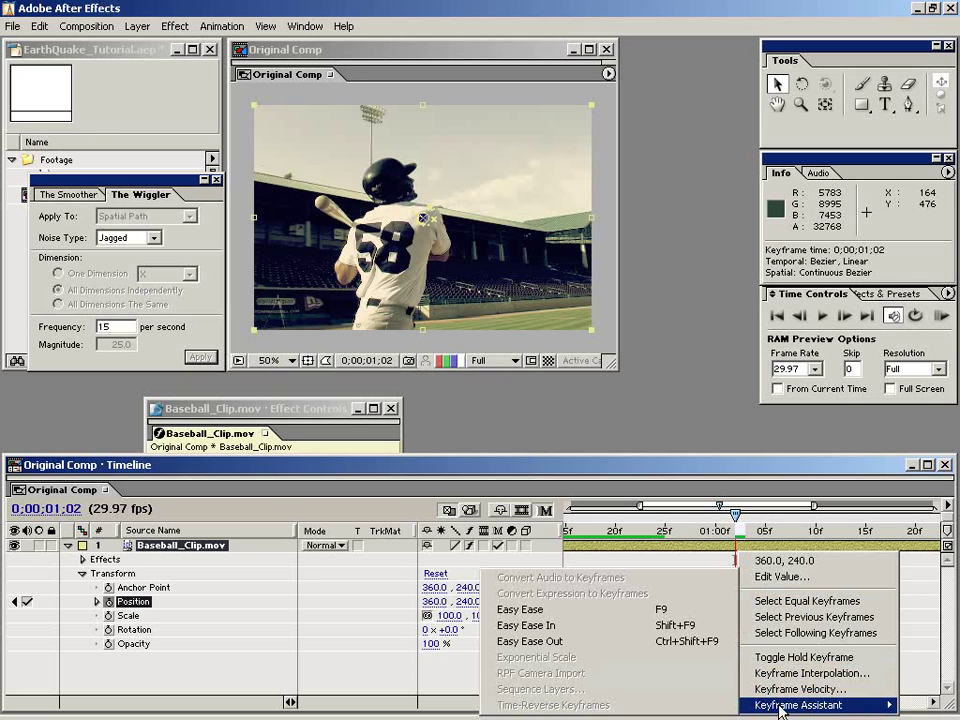
{"action": "left_click", "coordinate": [526, 625]}
{"action": "left_click_drag", "start_coordinate": [733, 512], "coordinate": [645, 527]}
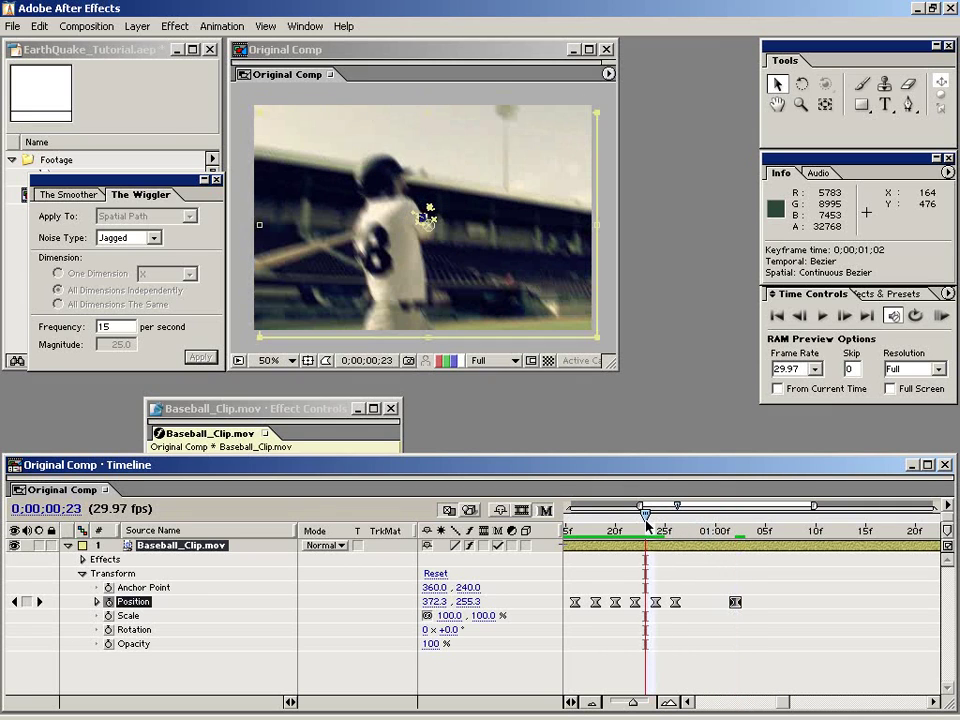
{"action": "key", "text": "KP_0"}
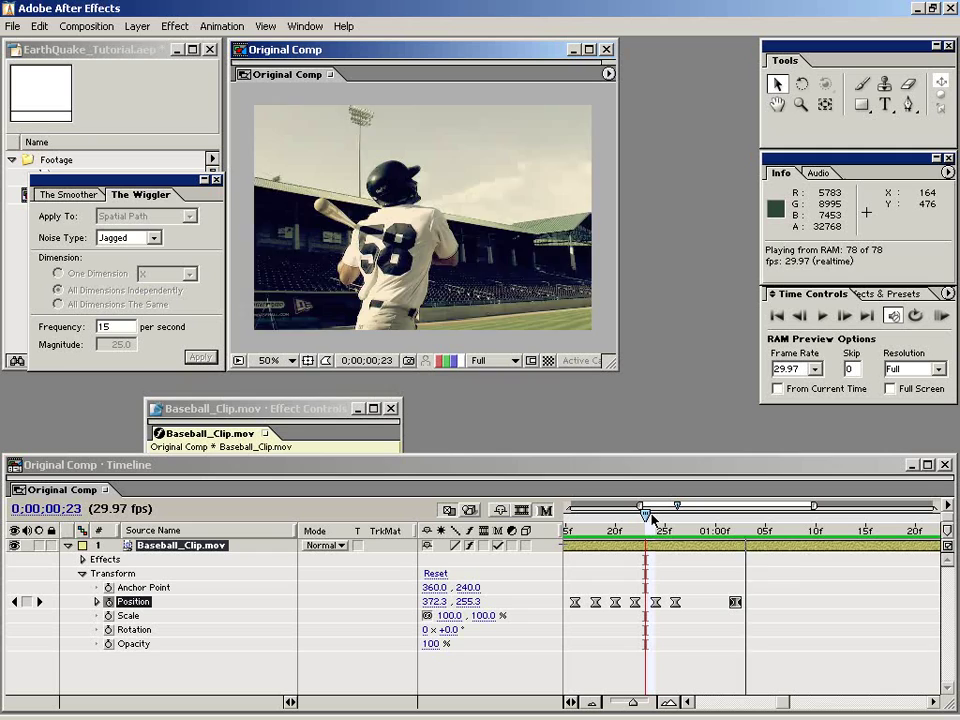
{"action": "left_click", "coordinate": [678, 641]}
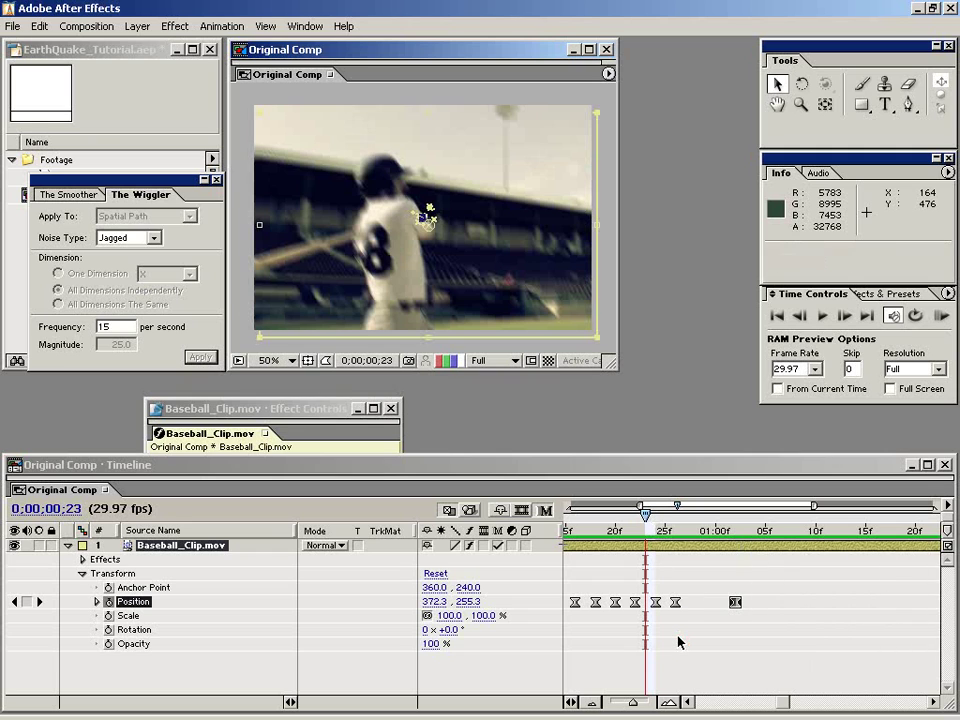
{"action": "key", "text": "minus"}
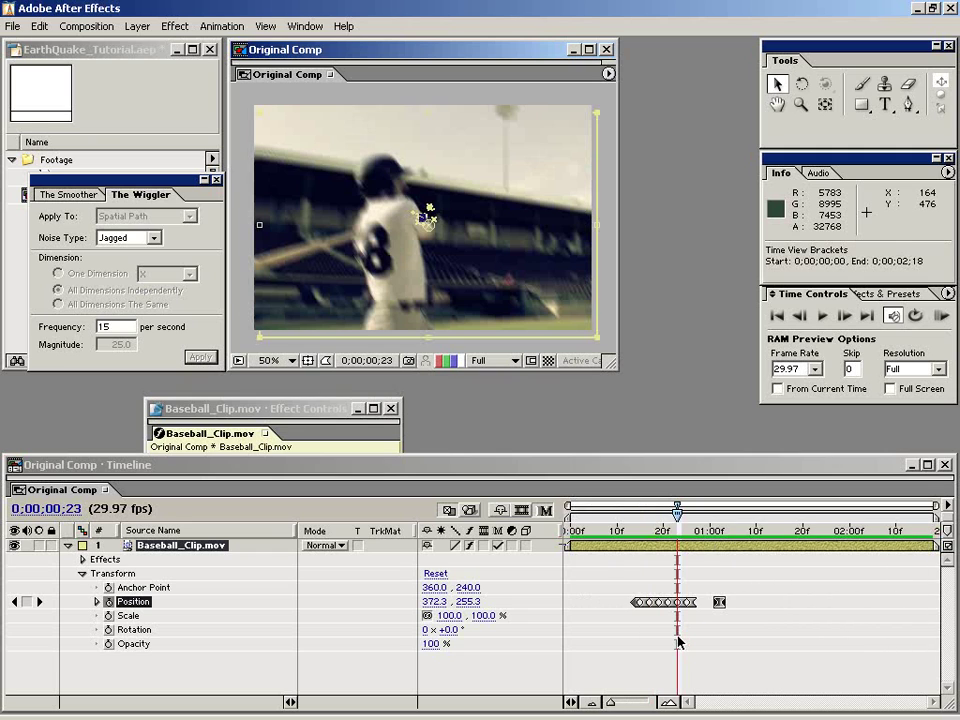